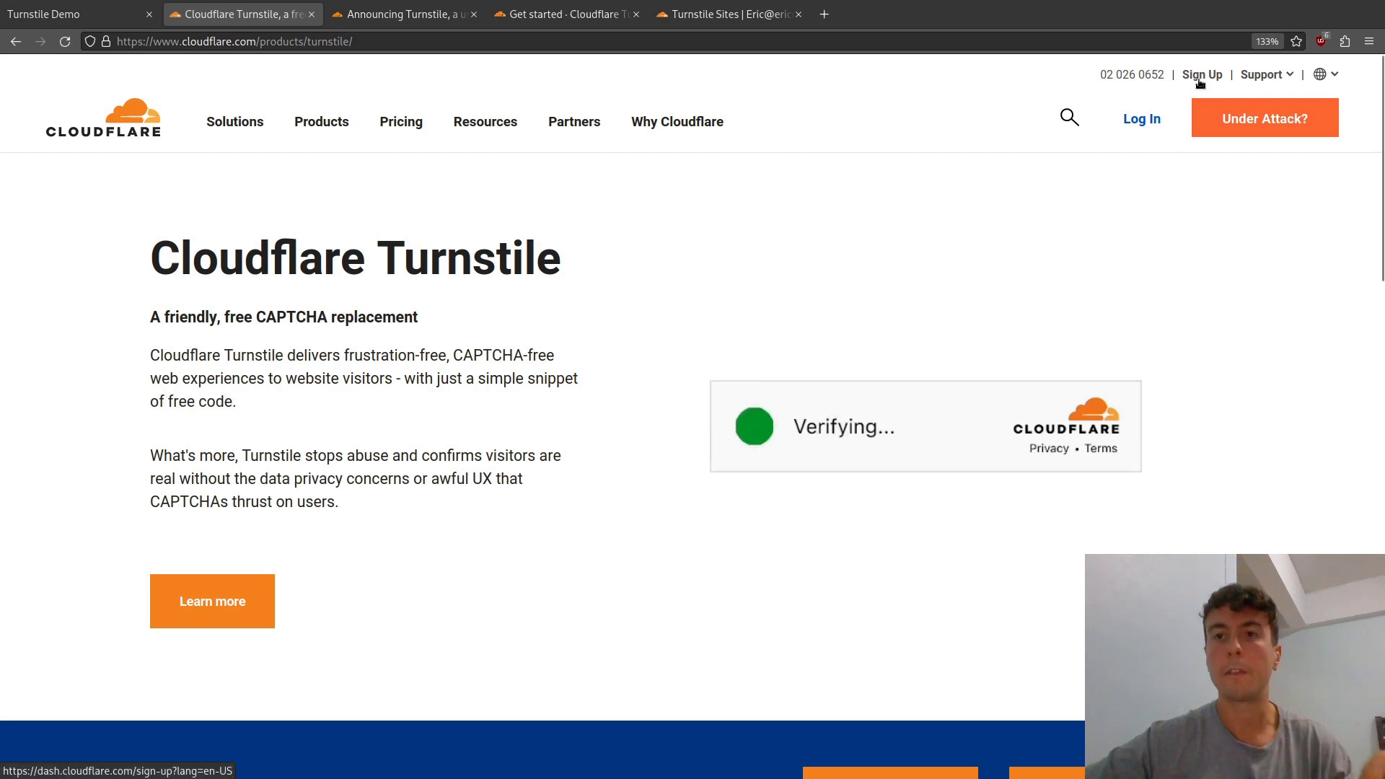
Preview the Add site form on the Turnstile Sites tab, then return to the sites list.
left_click(739, 16)
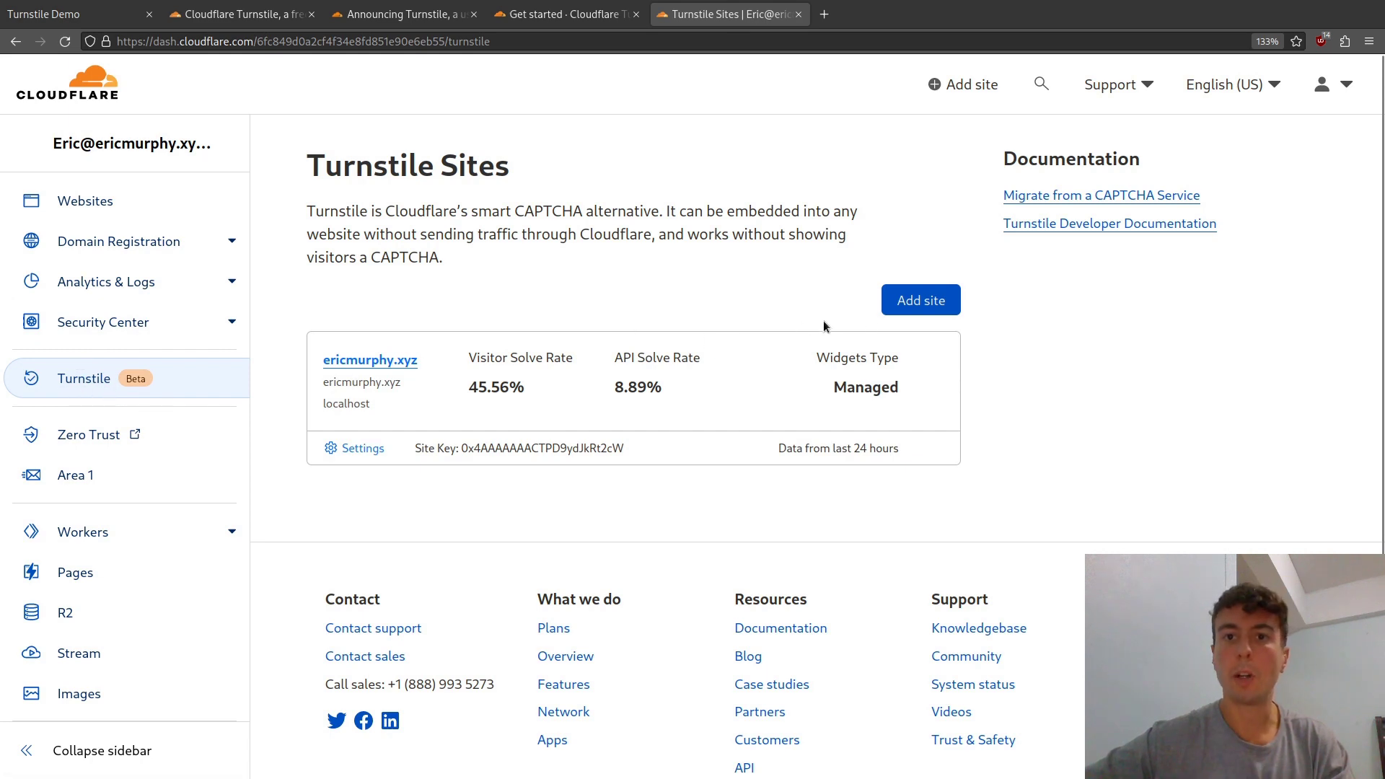
left_click(924, 306)
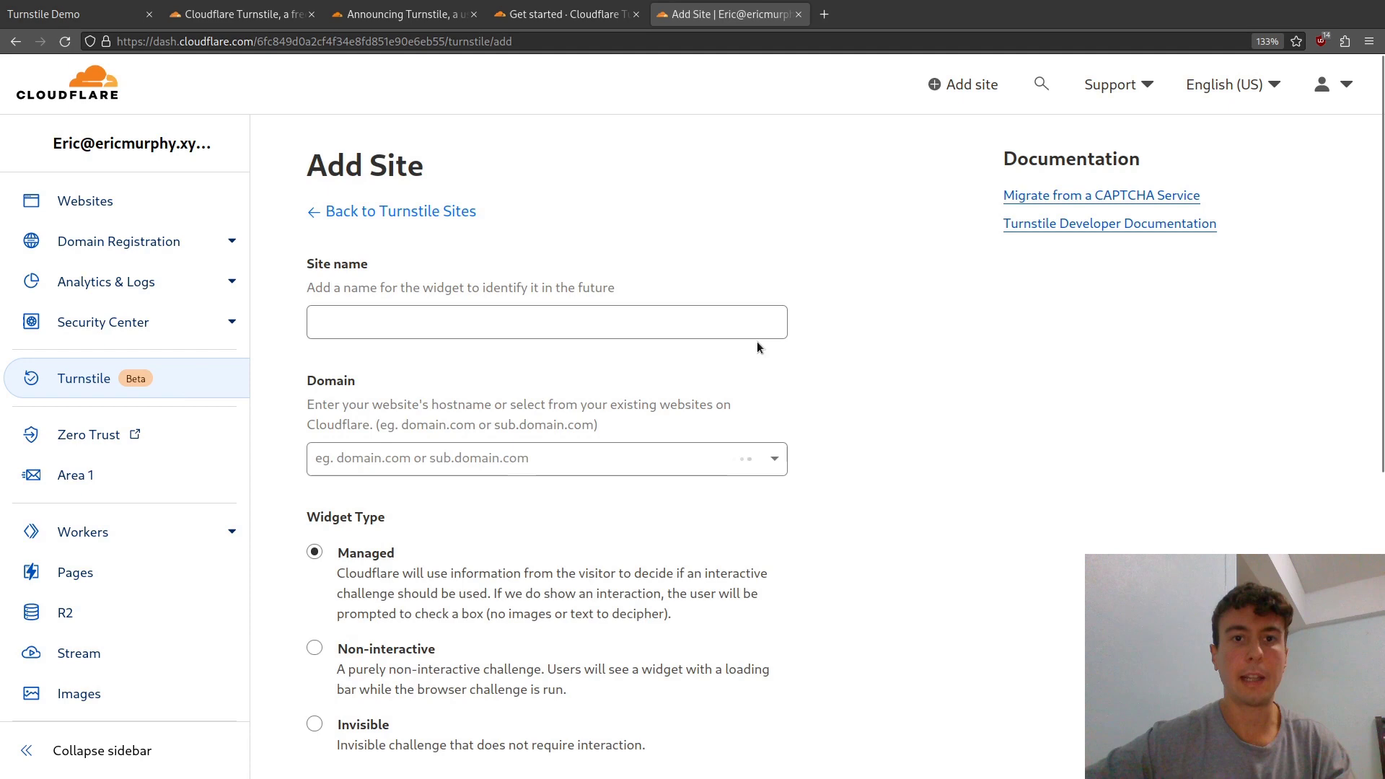
left_click(659, 326)
scroll(659, 326, "down", 3)
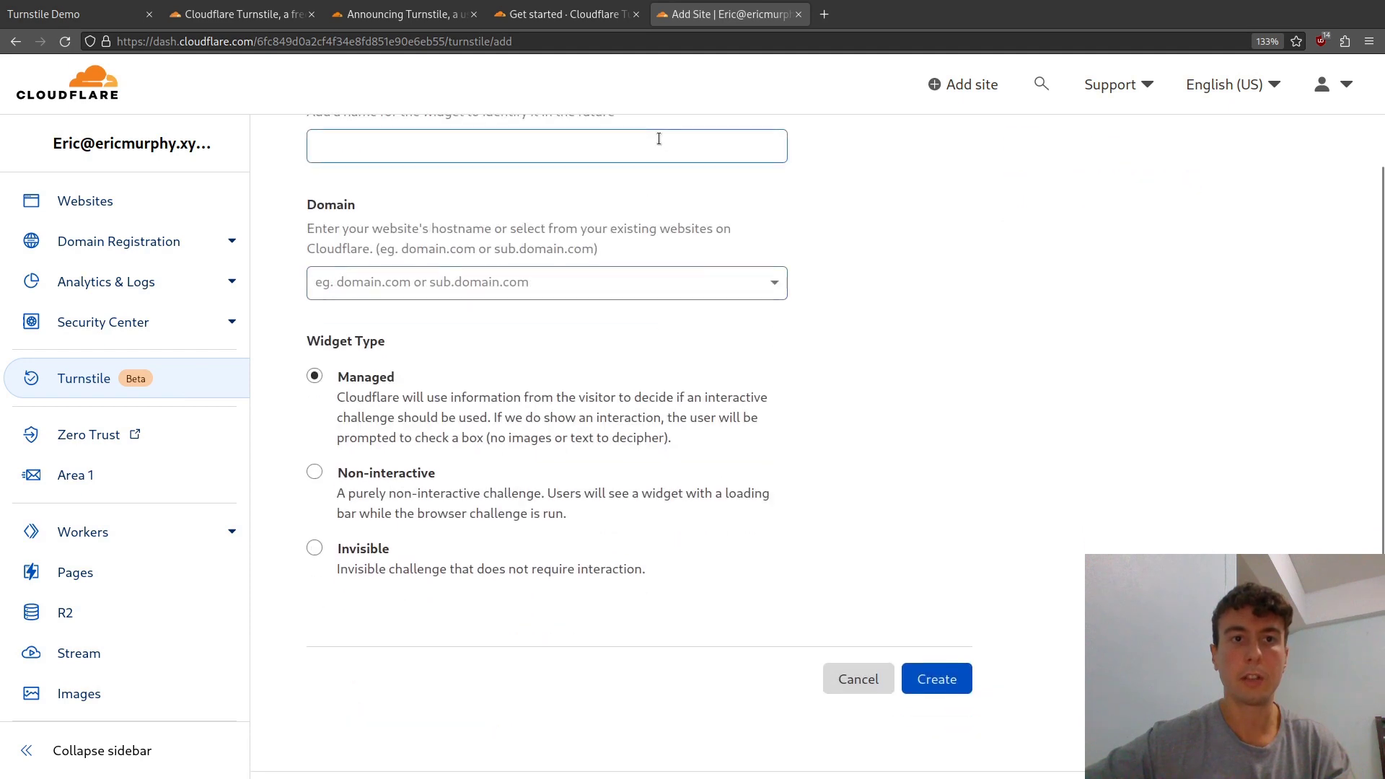
scroll(651, 148, "up", 3)
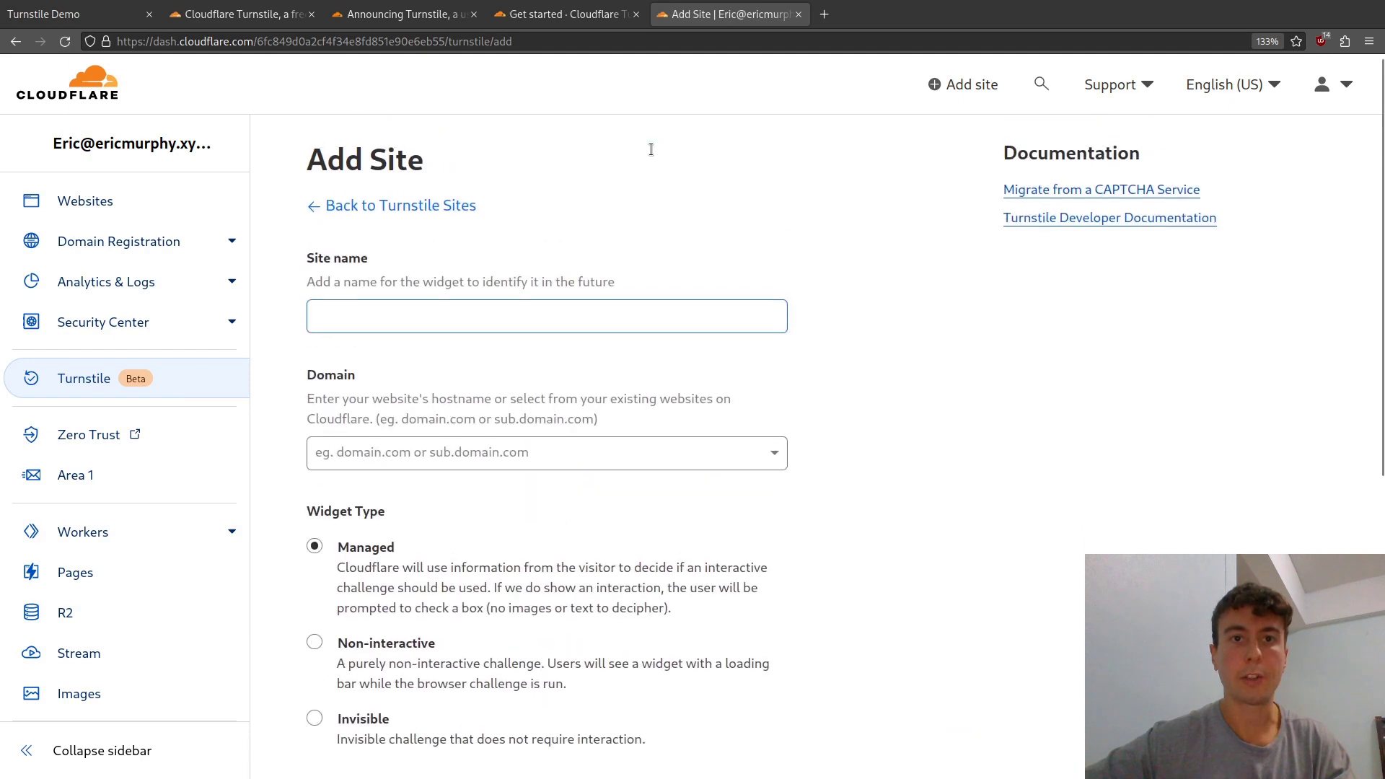
left_click(569, 314)
left_click(499, 464)
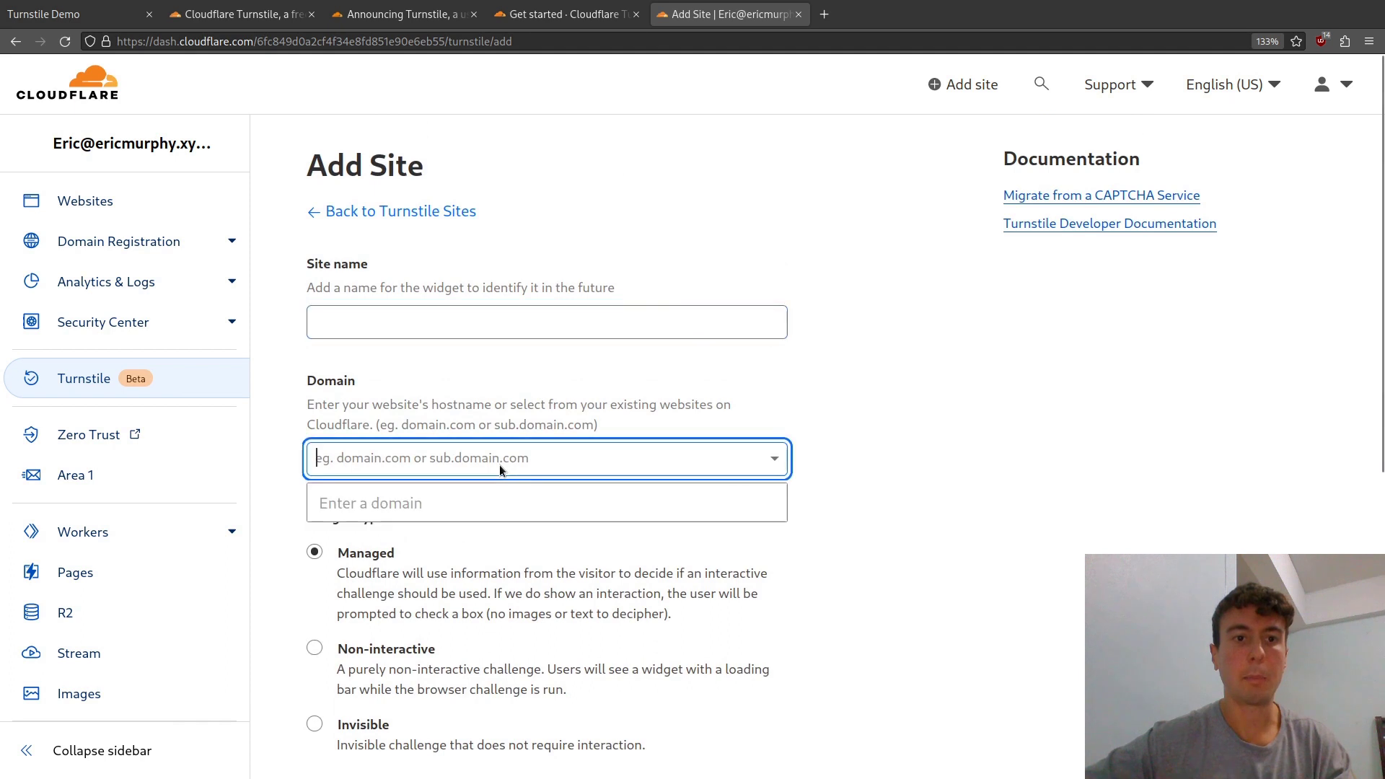
left_click(482, 518)
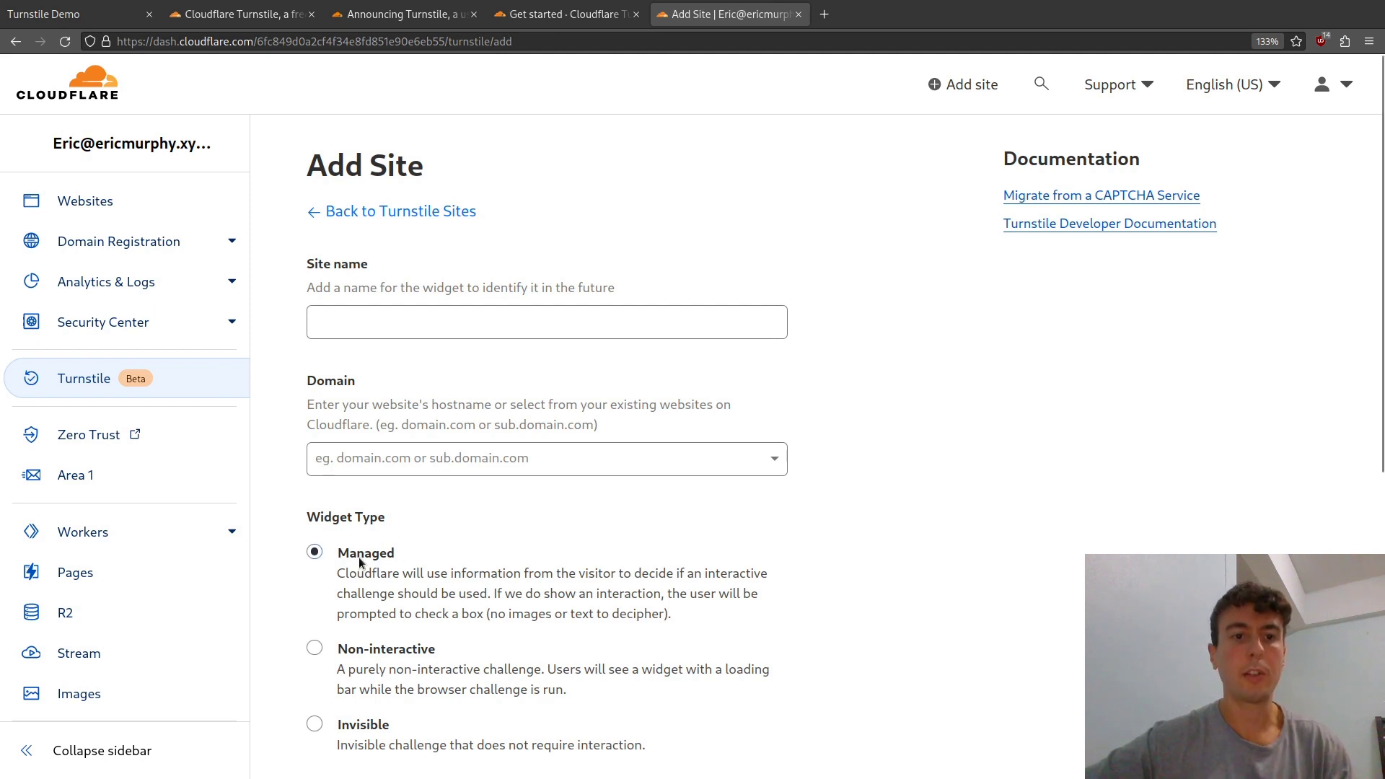
key("alt+Left")
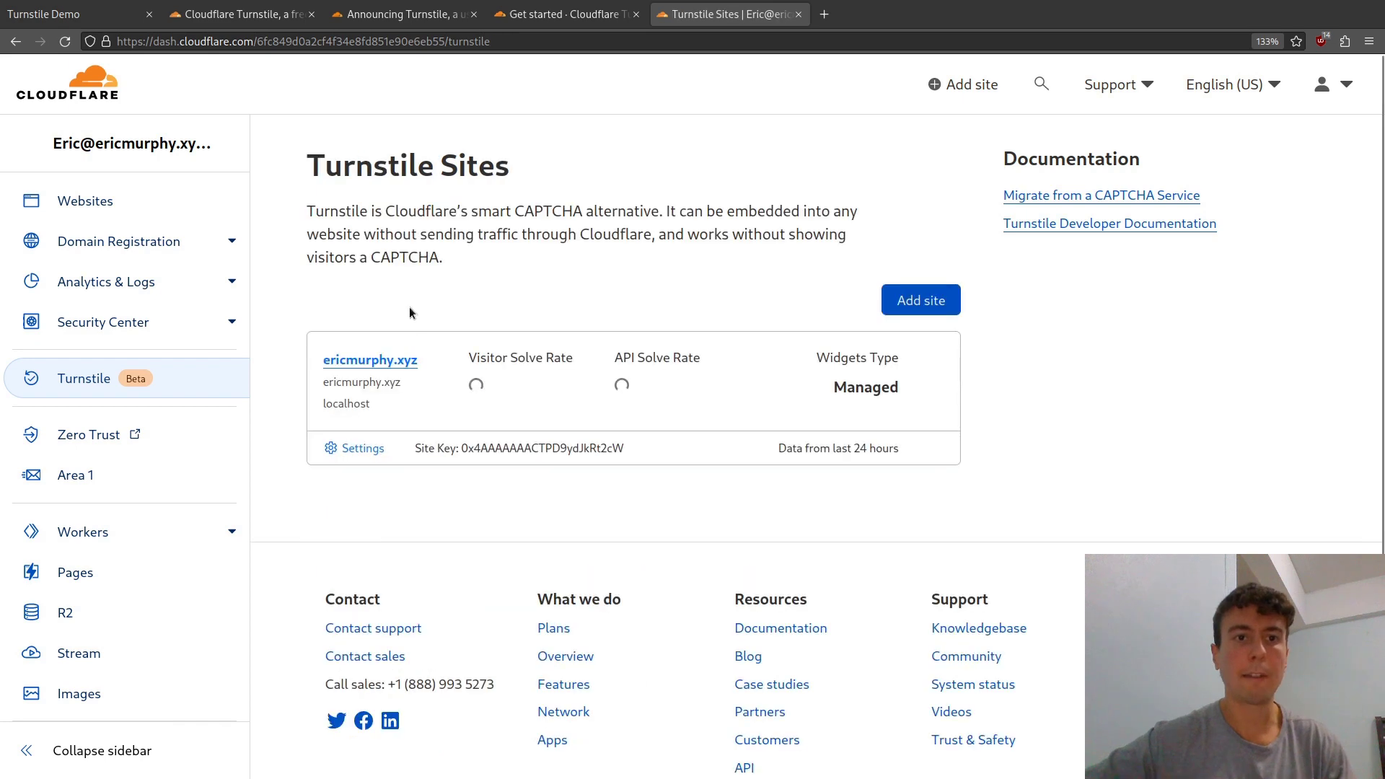
Open the existing site's Turnstile Settings and expand the Secret Key beside the site key.
left_click(363, 449)
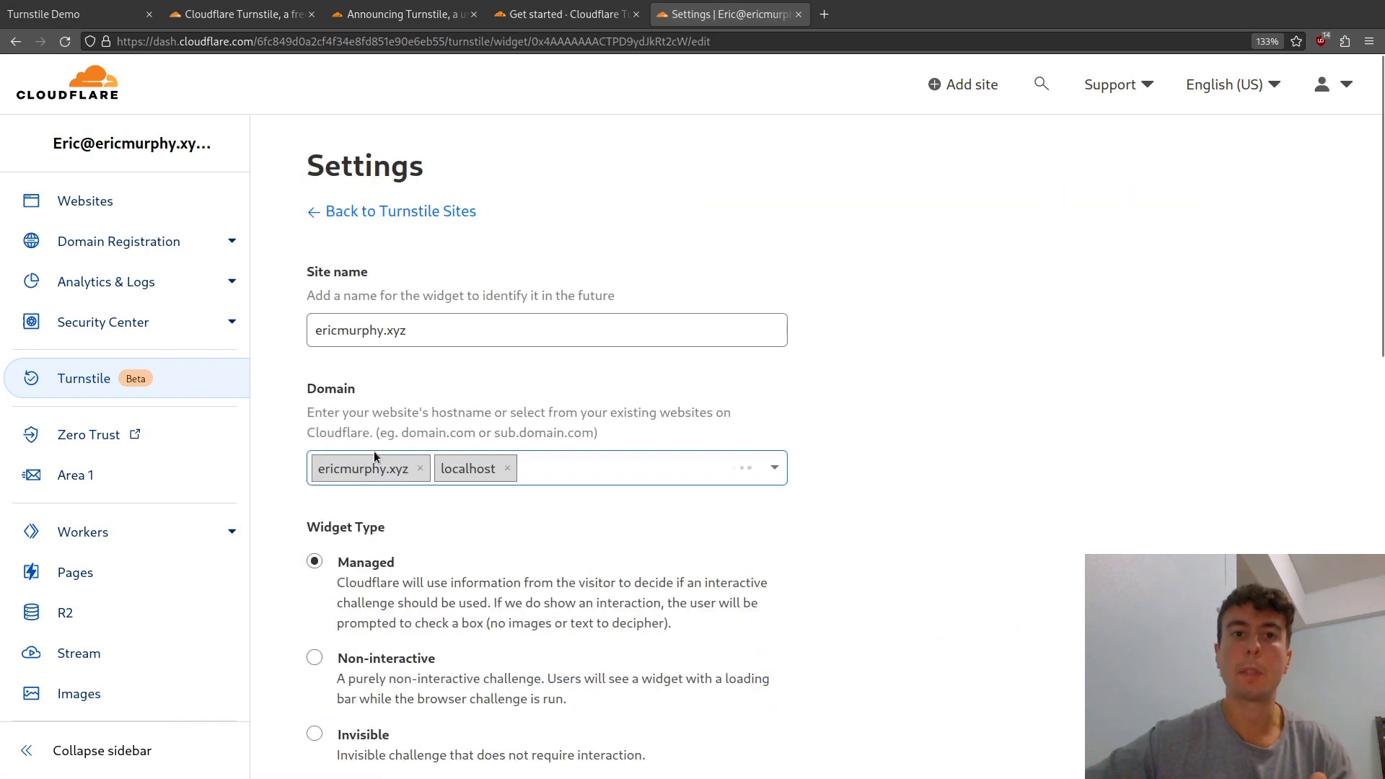
scroll(492, 370, "down", 8)
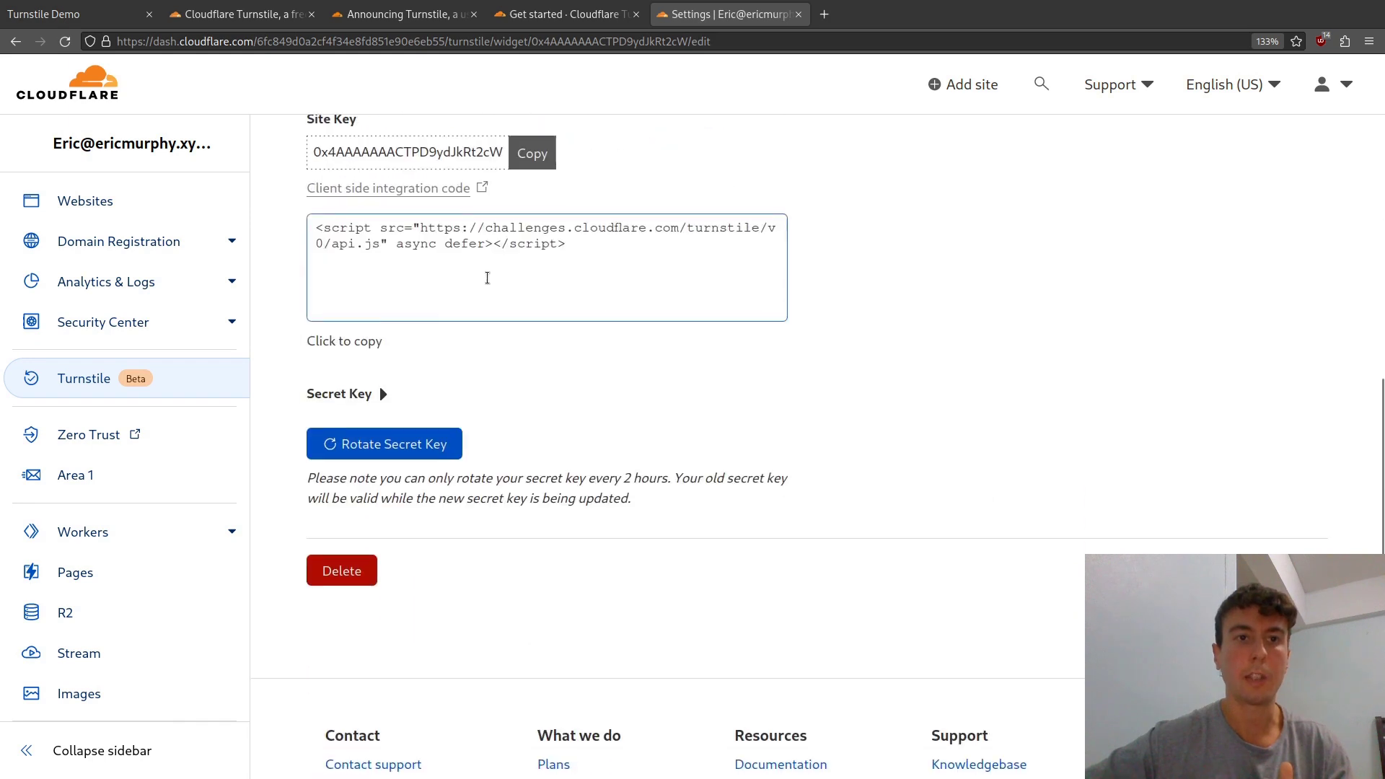
scroll(488, 273, "up", 3)
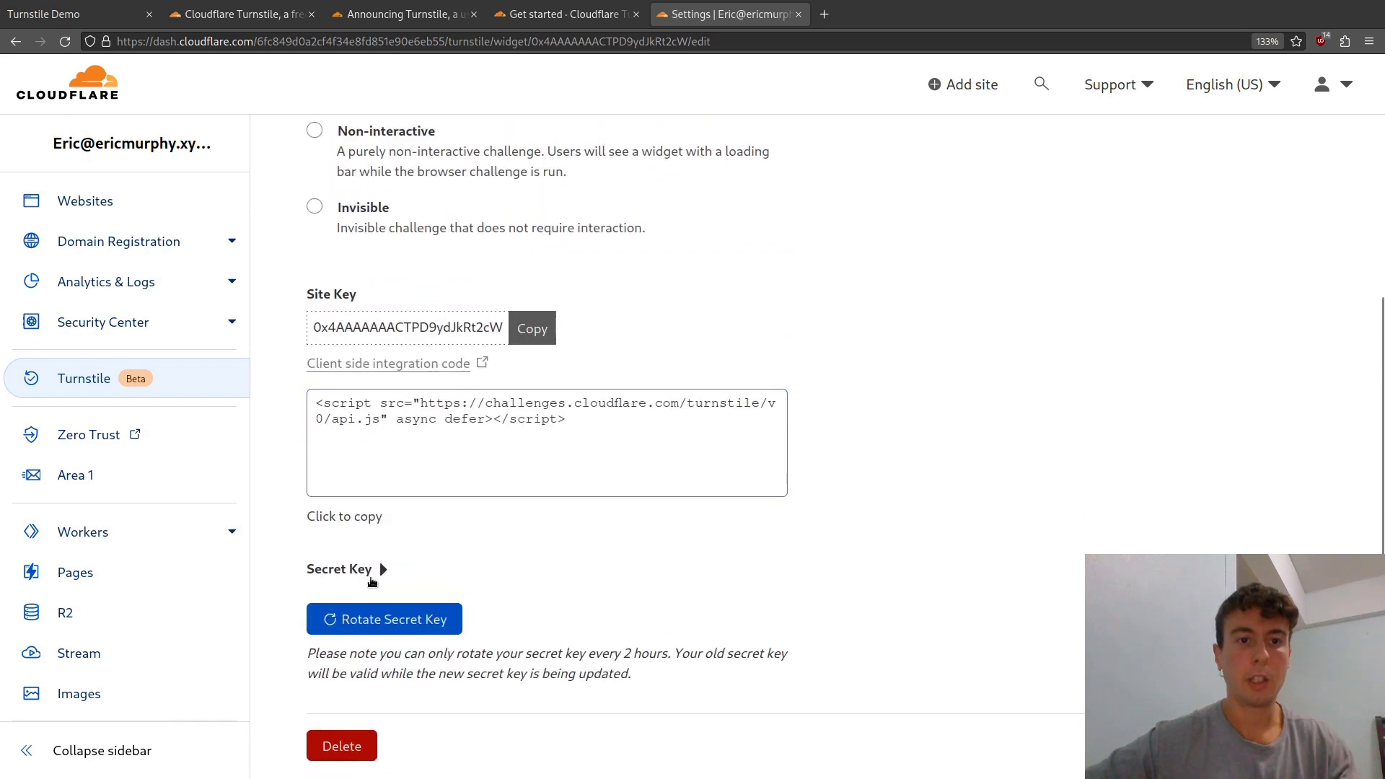
left_click(363, 582)
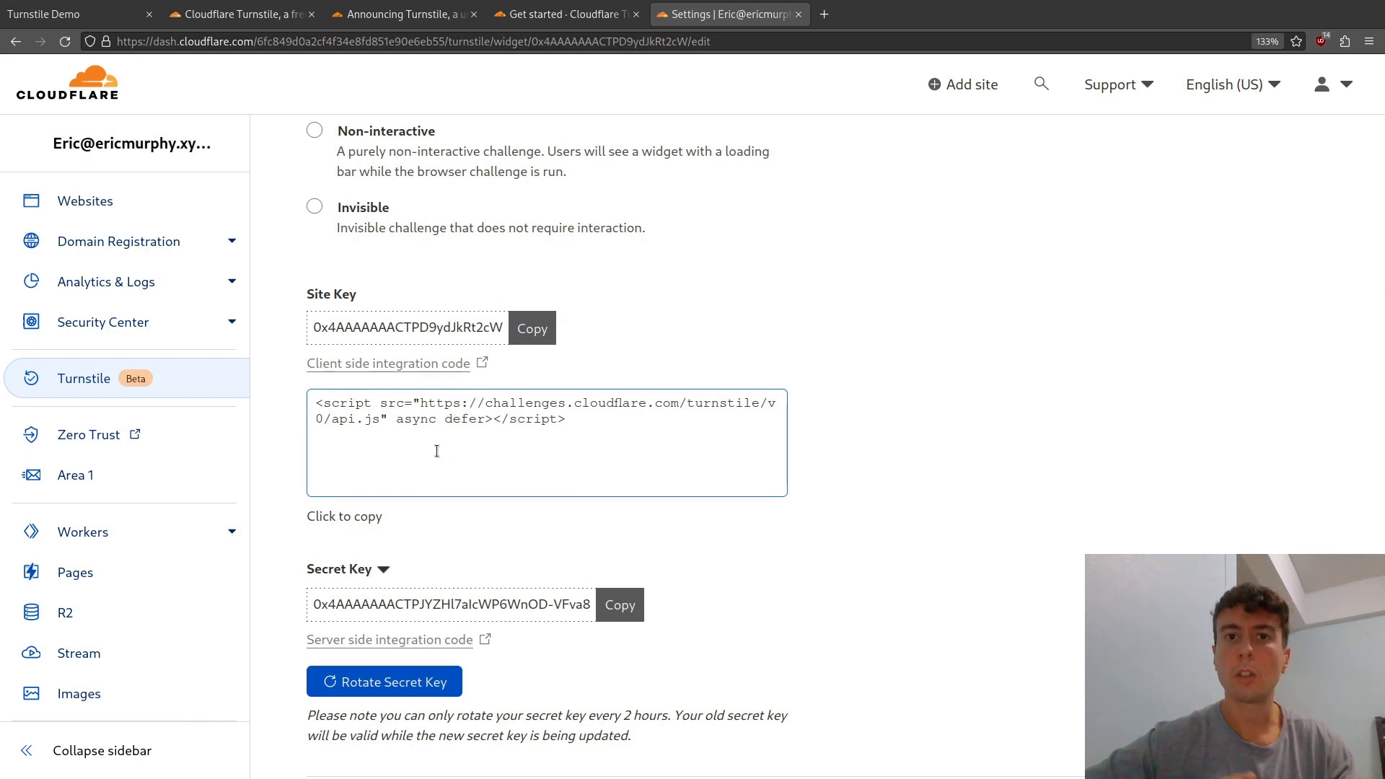
Check the localhost:3000 widget shows Success, then view index.html's cf-turnstile div in the editor.
left_click(99, 14)
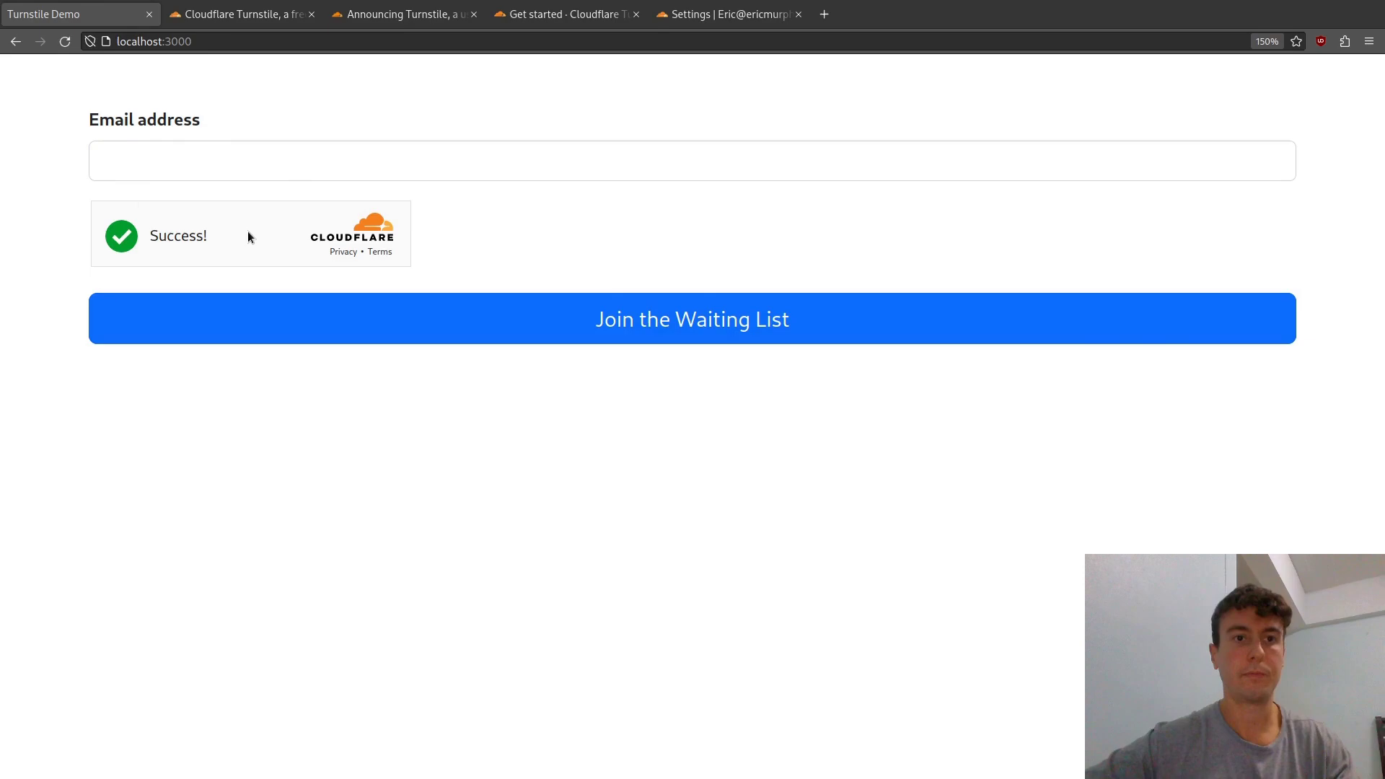
key("alt+Tab")
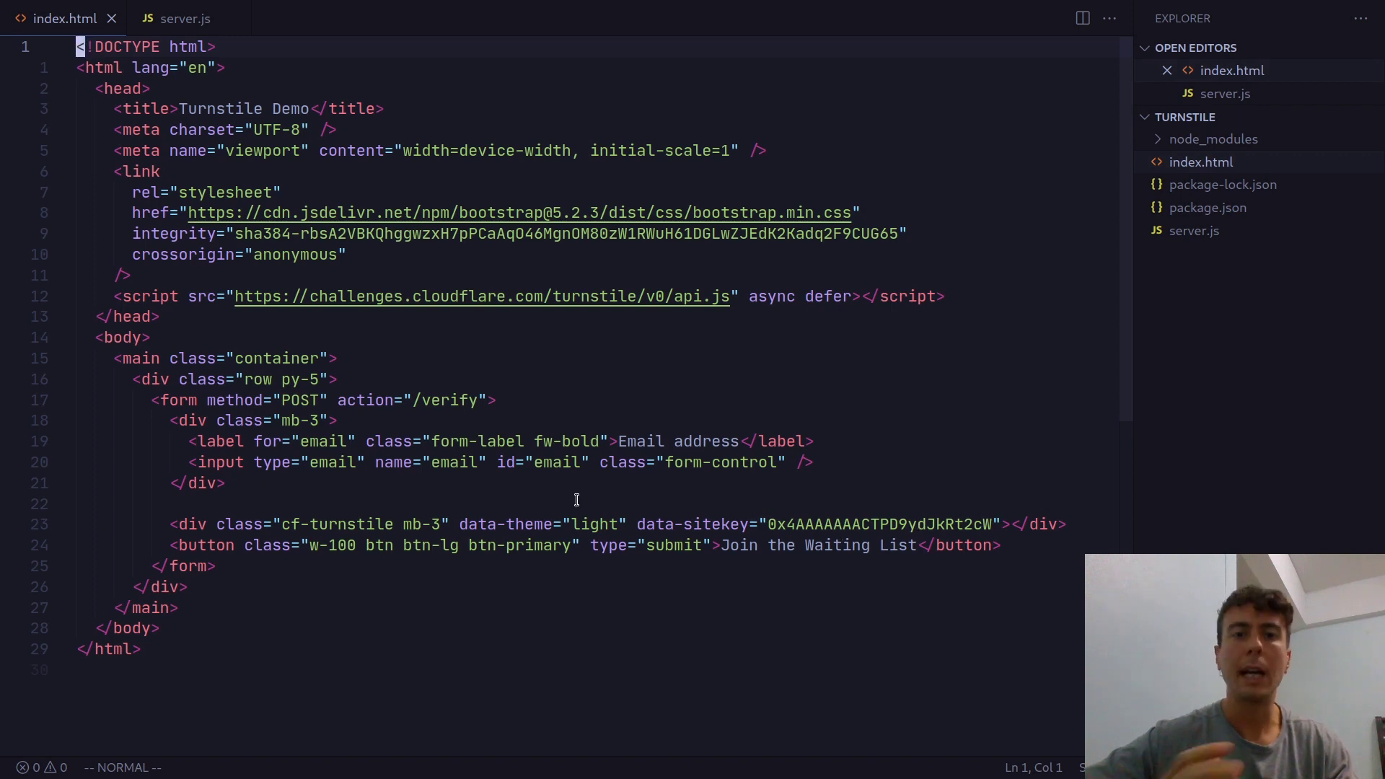
Review server.js's SECRET_KEY line and /verify handler, then go back to the demo page.
key("alt+Tab")
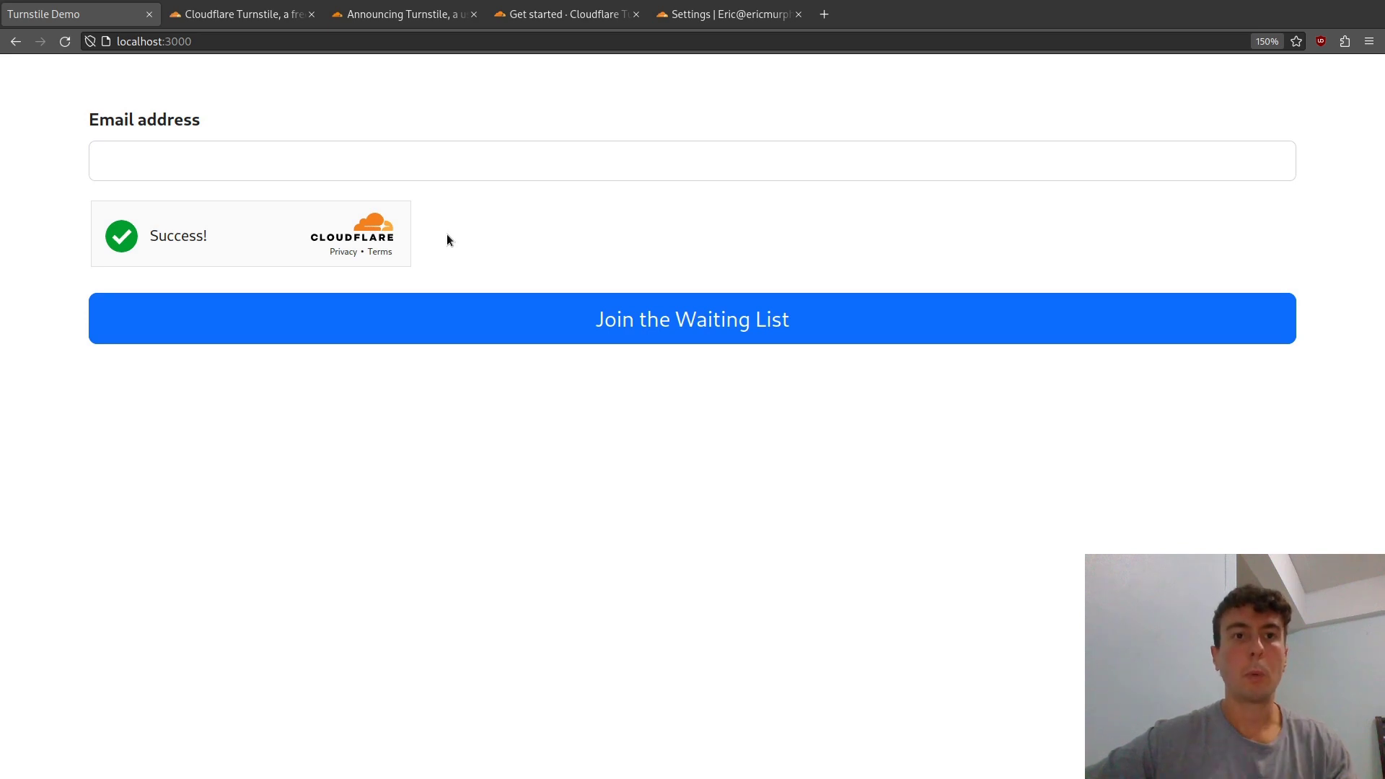
key("alt+Tab")
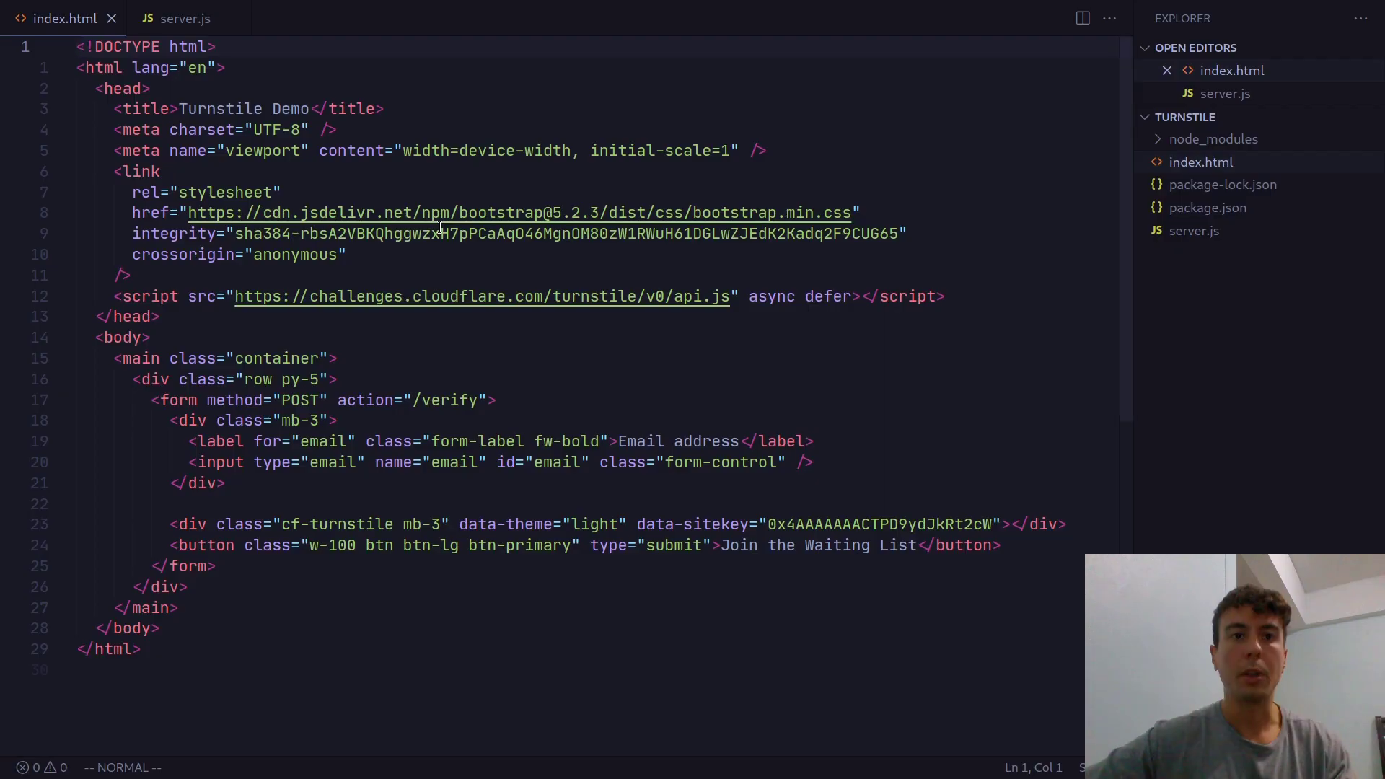
left_click(187, 21)
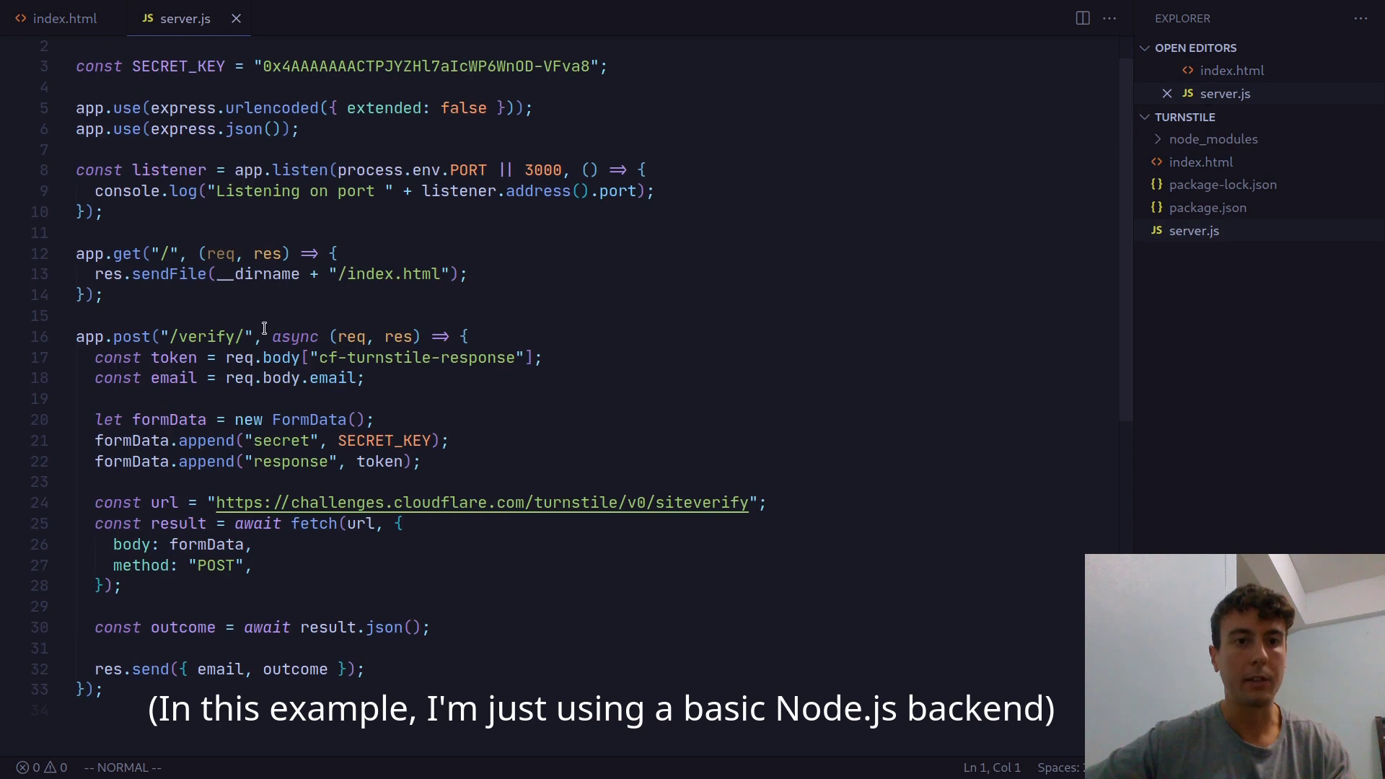
scroll(264, 329, "down", 1)
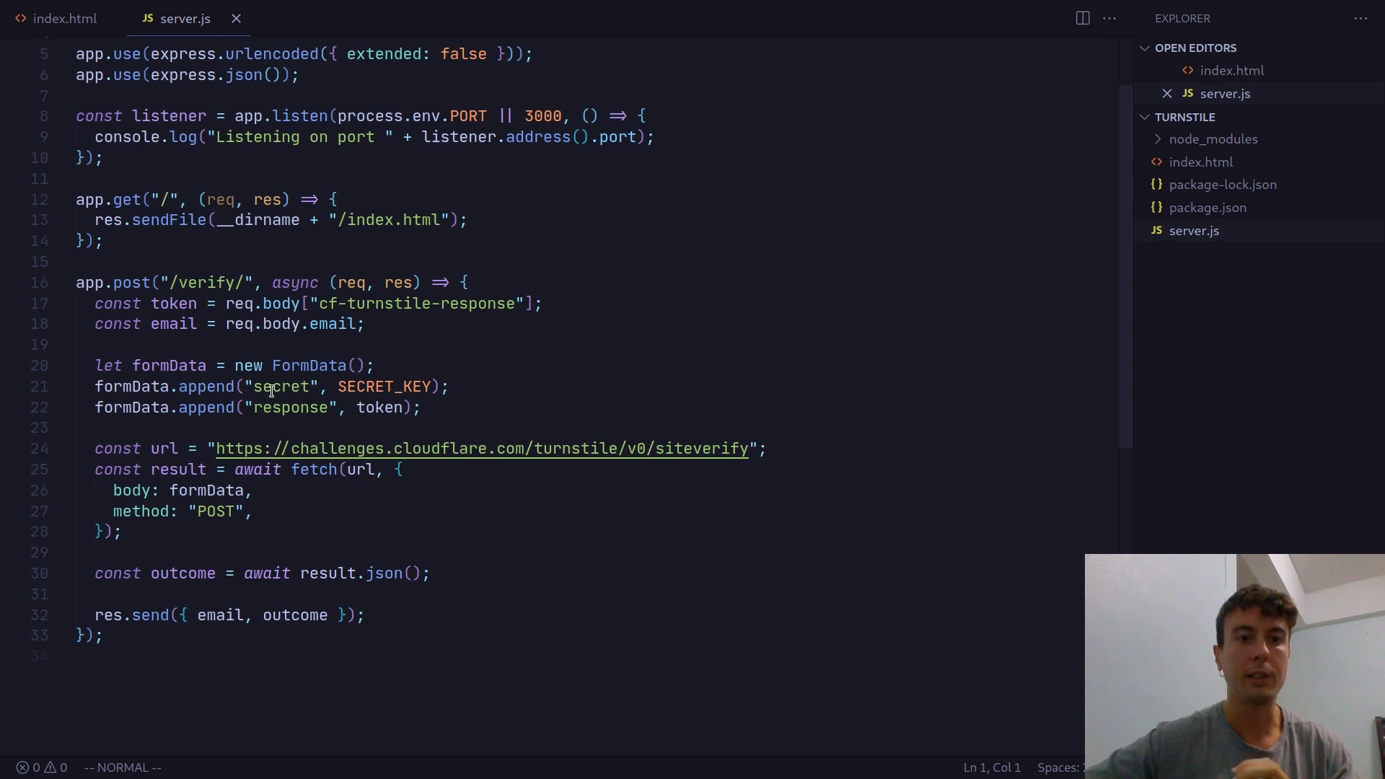
scroll(274, 361, "up", 2)
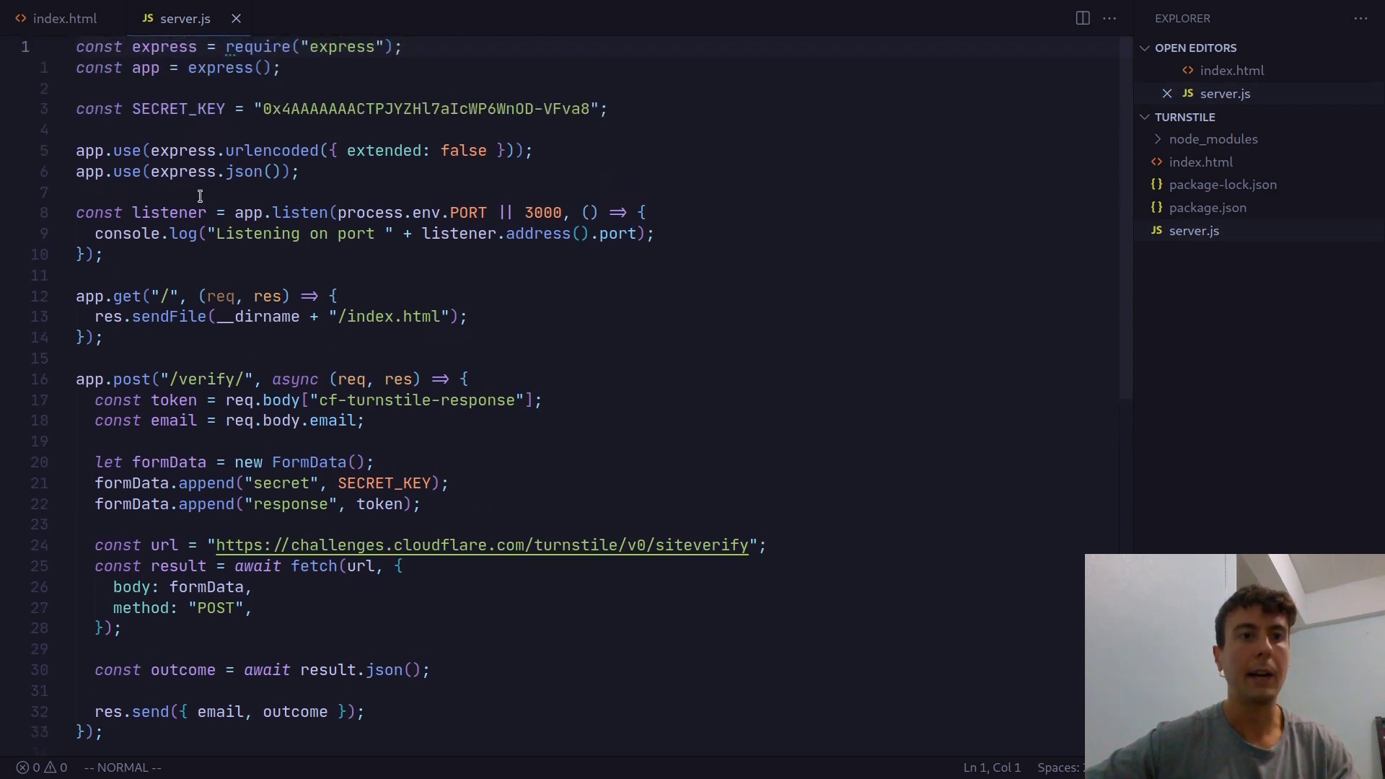
left_click(80, 108)
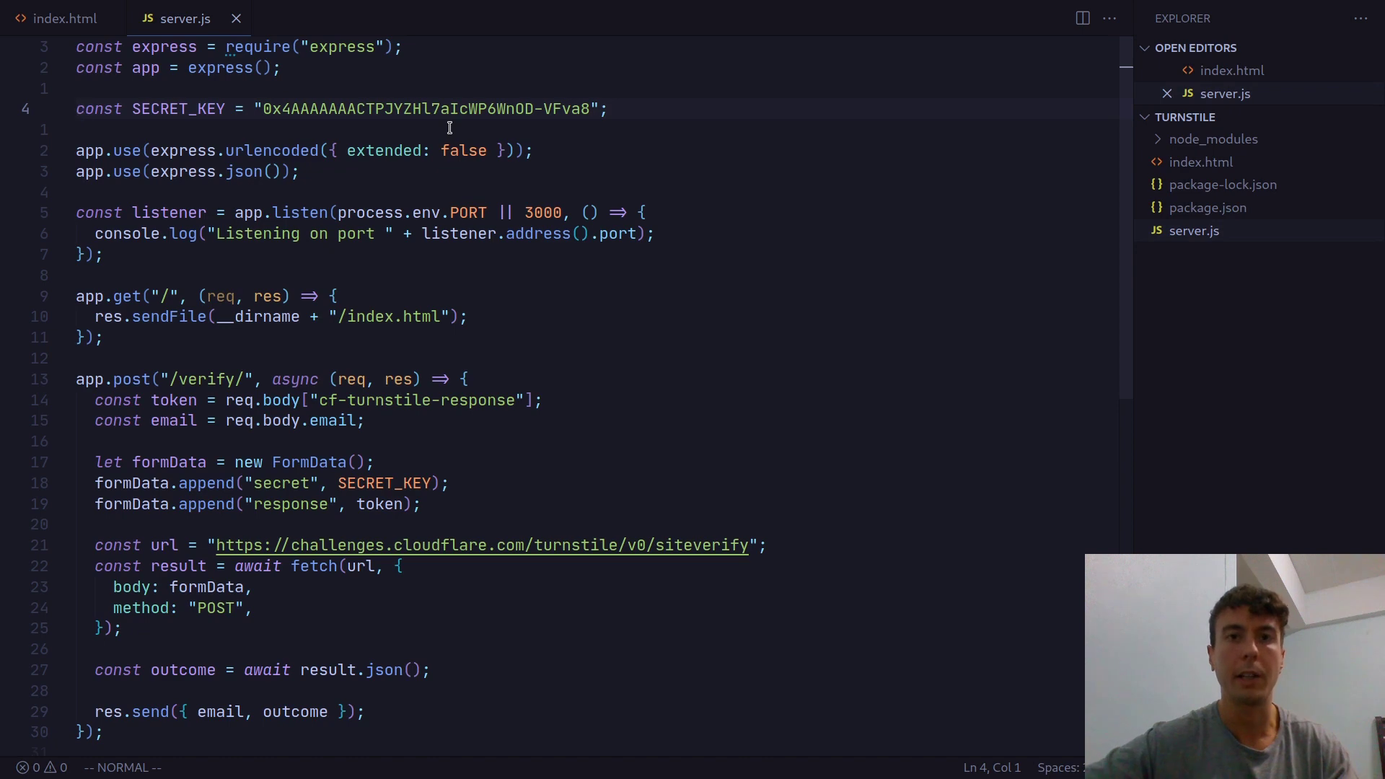
scroll(450, 127, "down", 1)
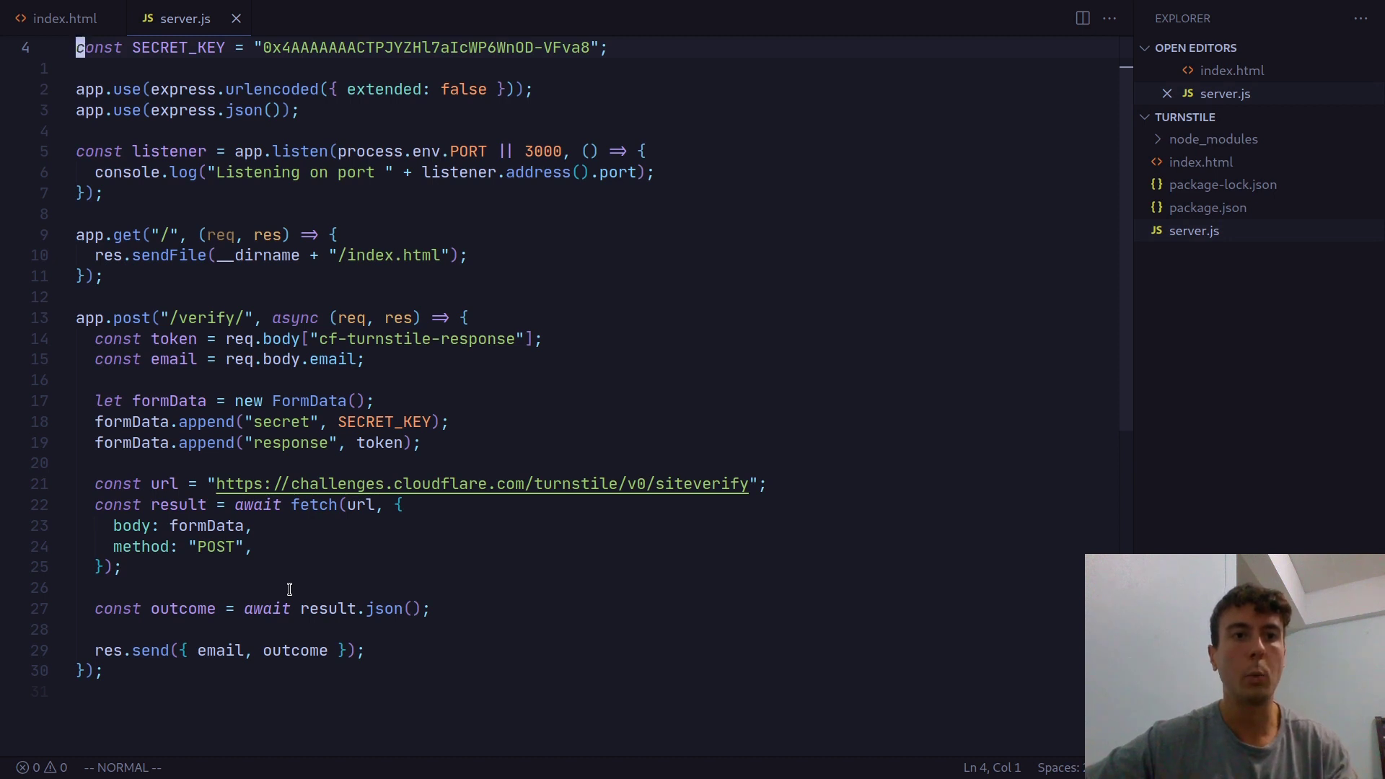
key("alt+Tab")
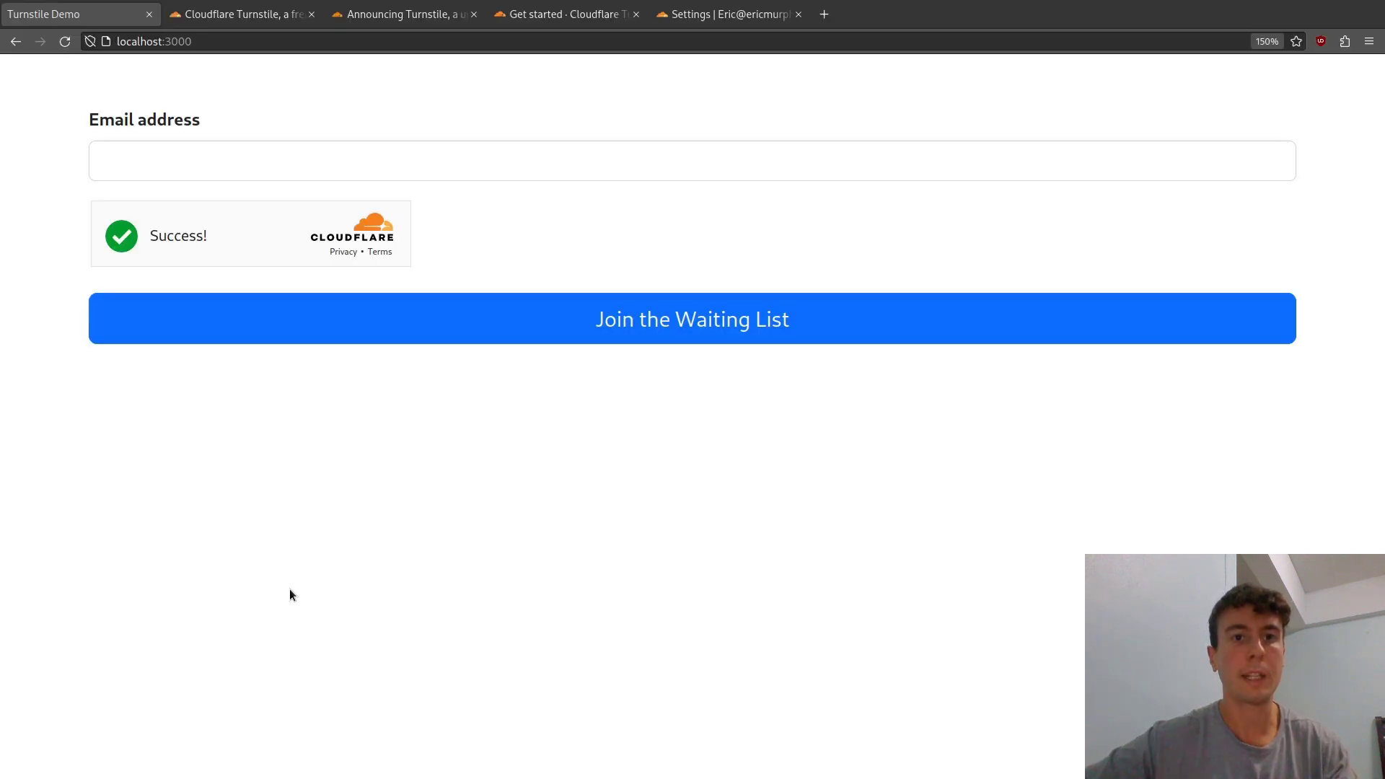
Submit the form twice, first succeeding, then failing with missing-input-response, and open the Turnstile FAQ.
left_click(340, 327)
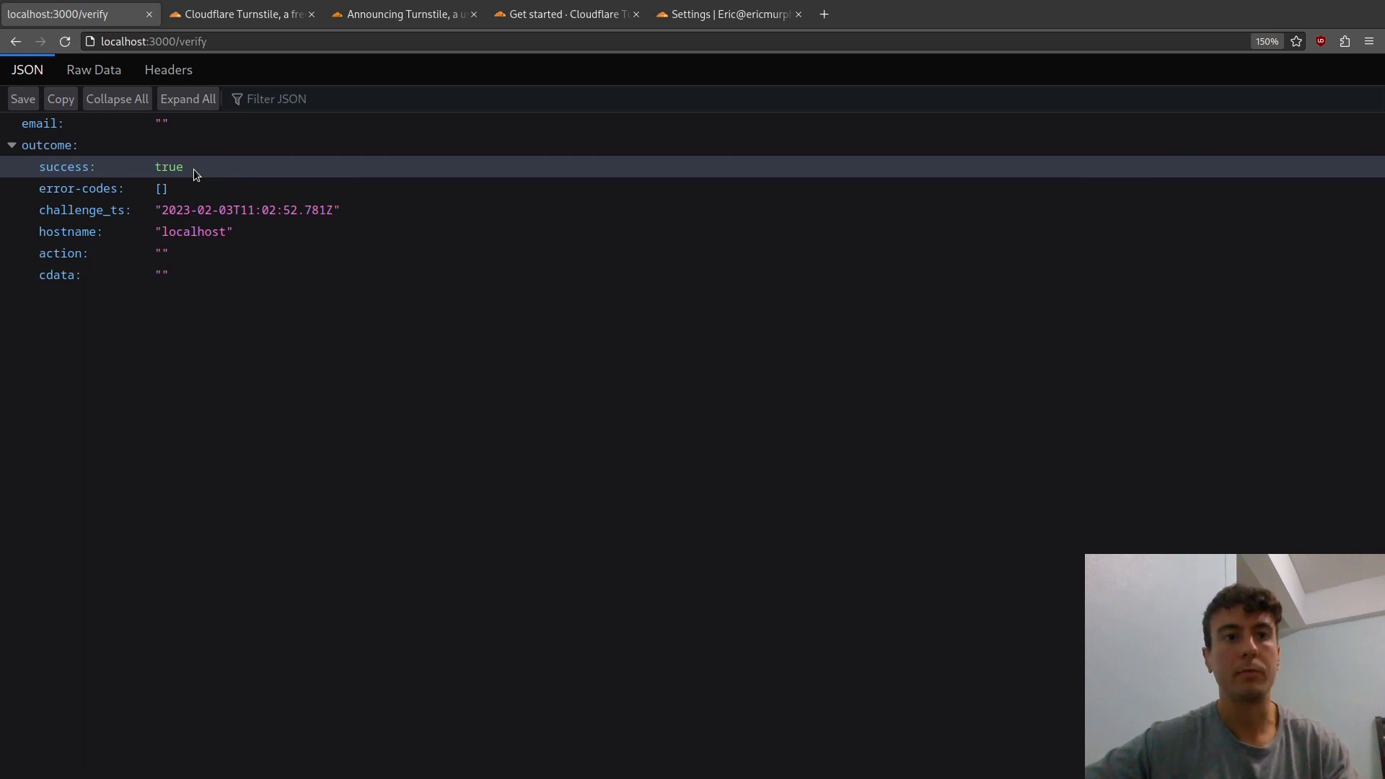
key("alt+Left")
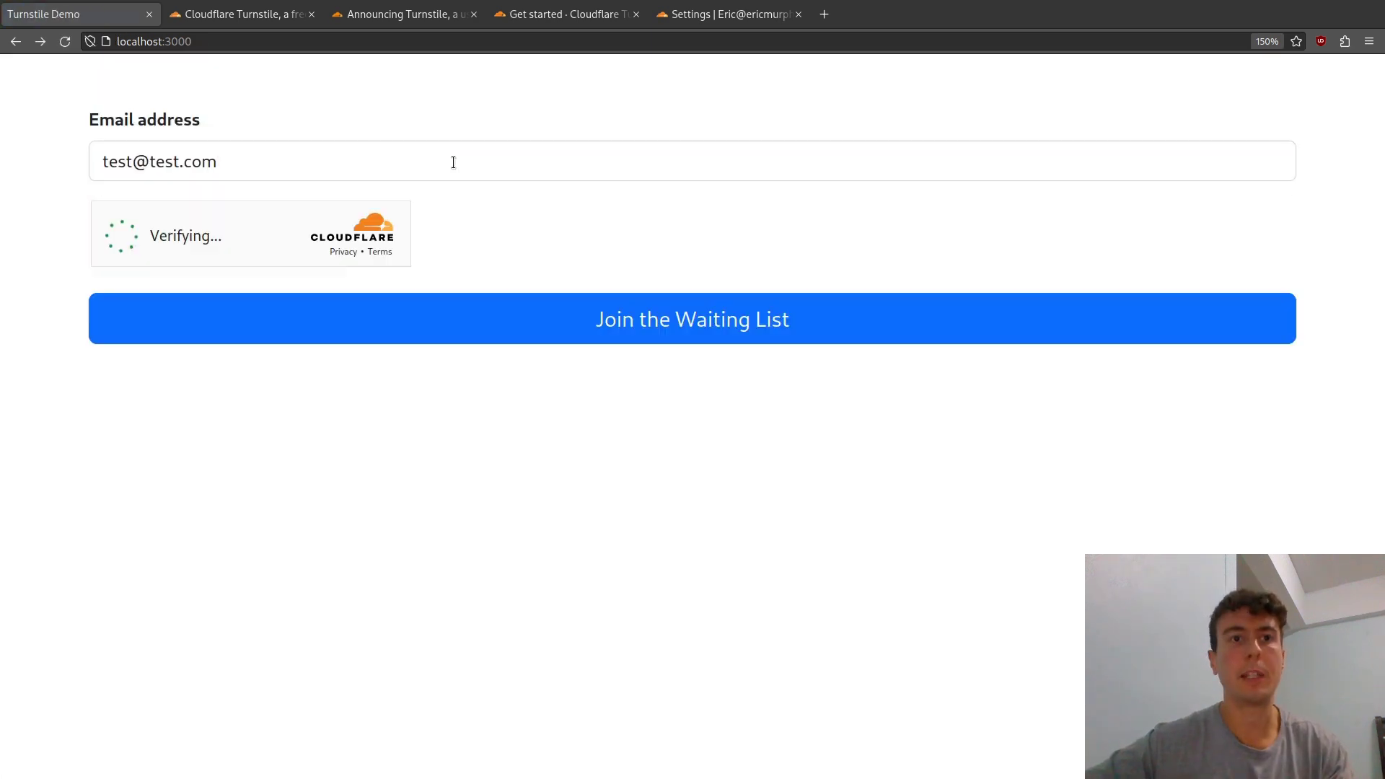
left_click(427, 306)
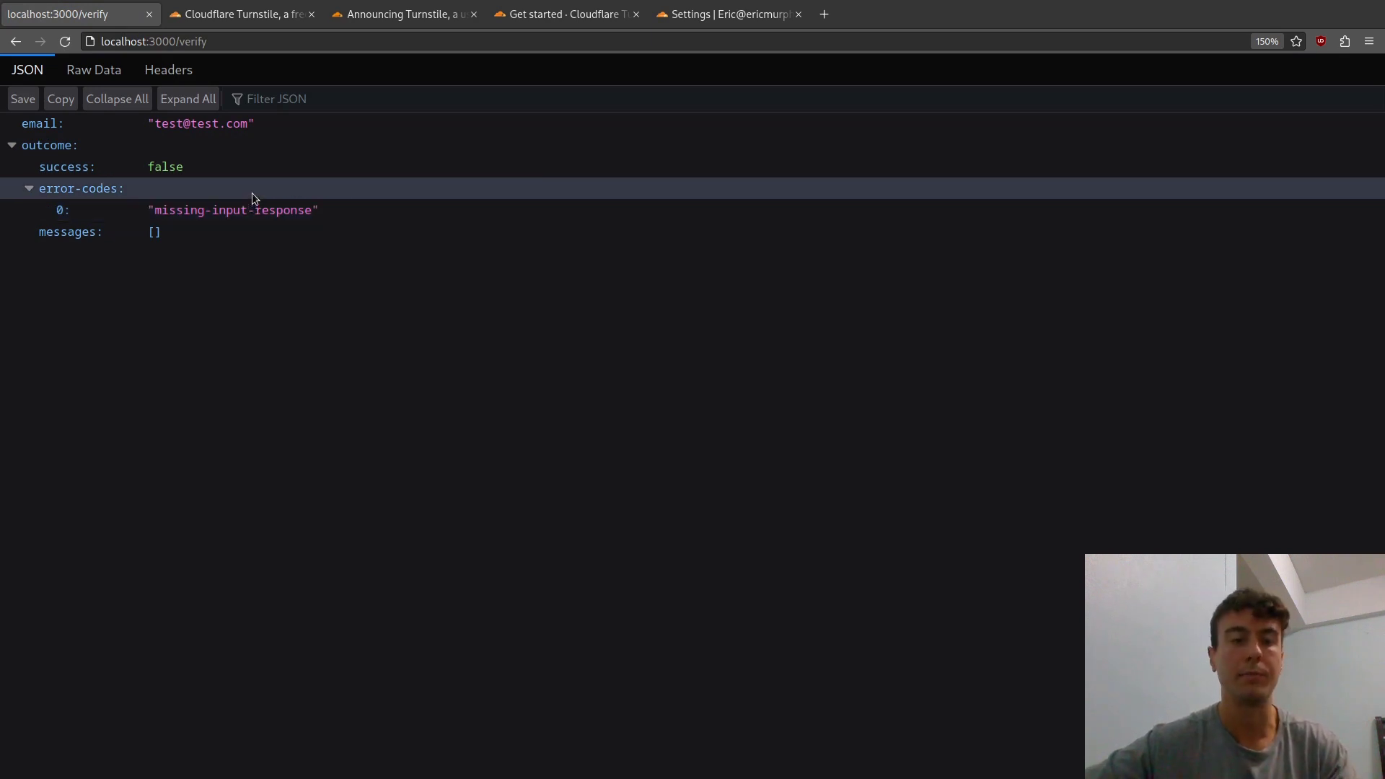
key("alt+4")
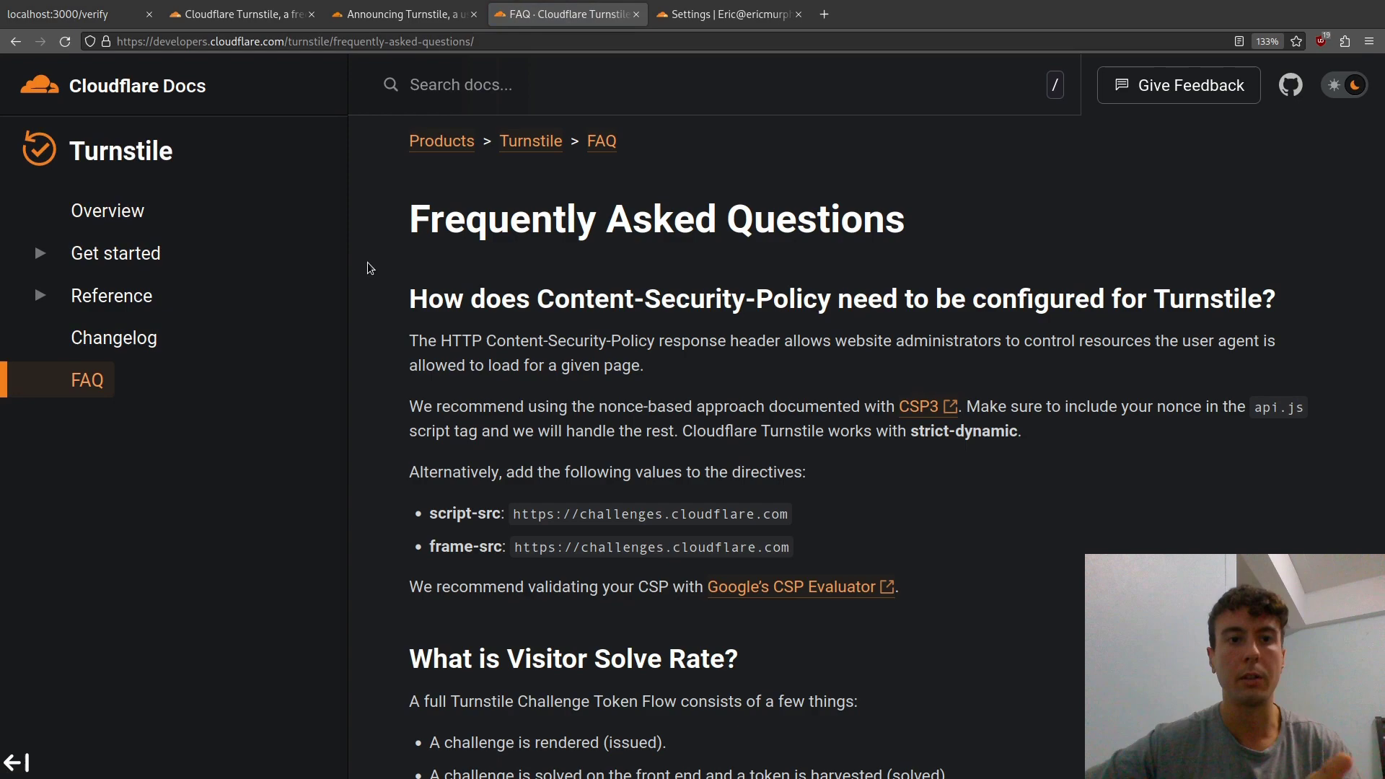
scroll(370, 269, "down", 10)
scroll(369, 269, "up", 3)
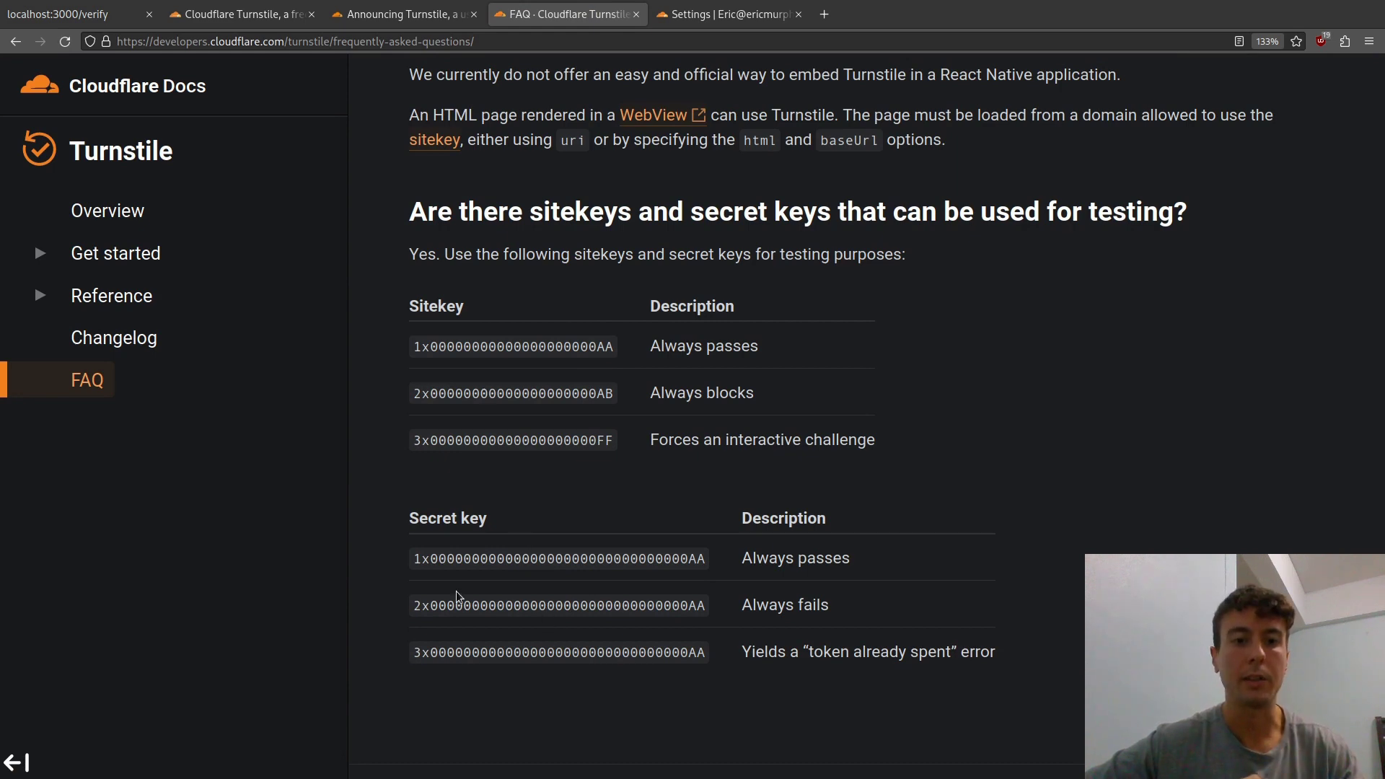
double_click(514, 438)
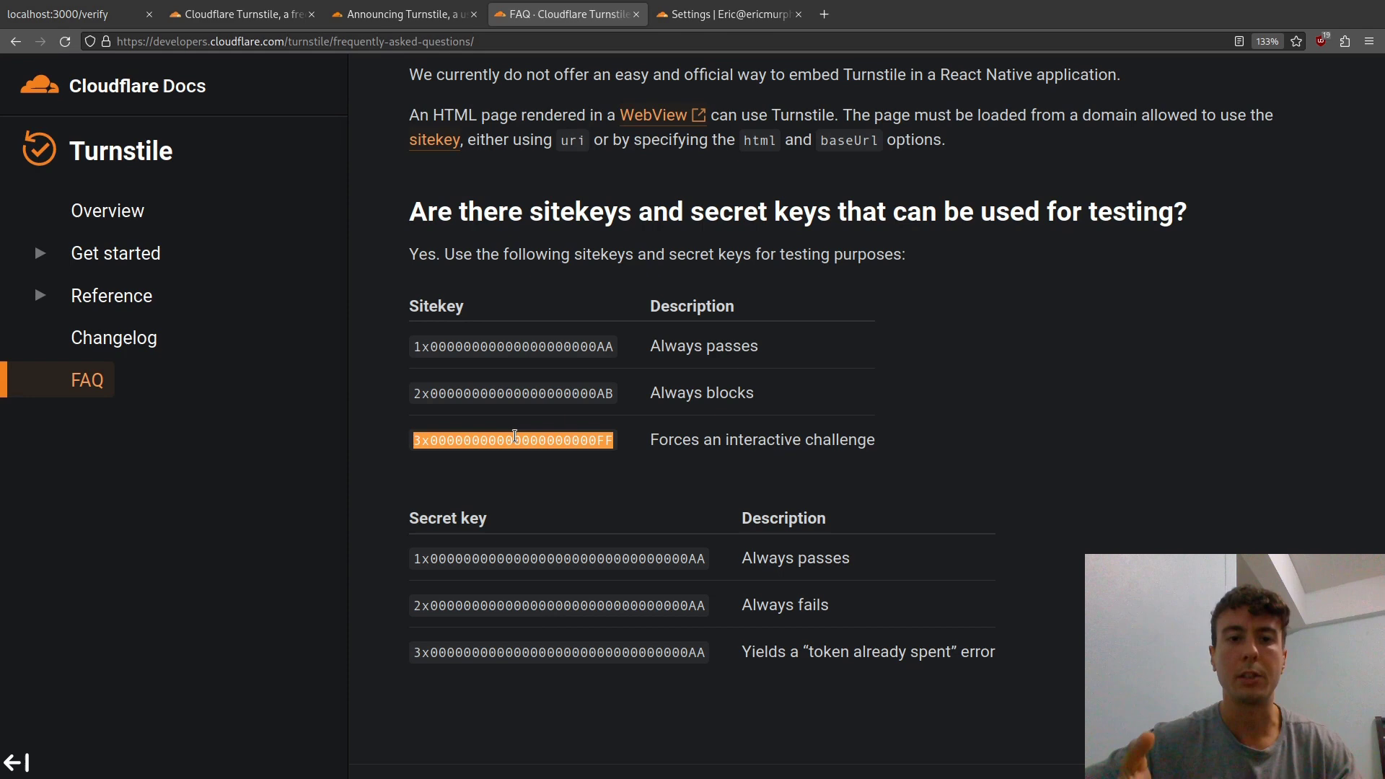
key("alt+Tab")
key("ctrl+Page_Up")
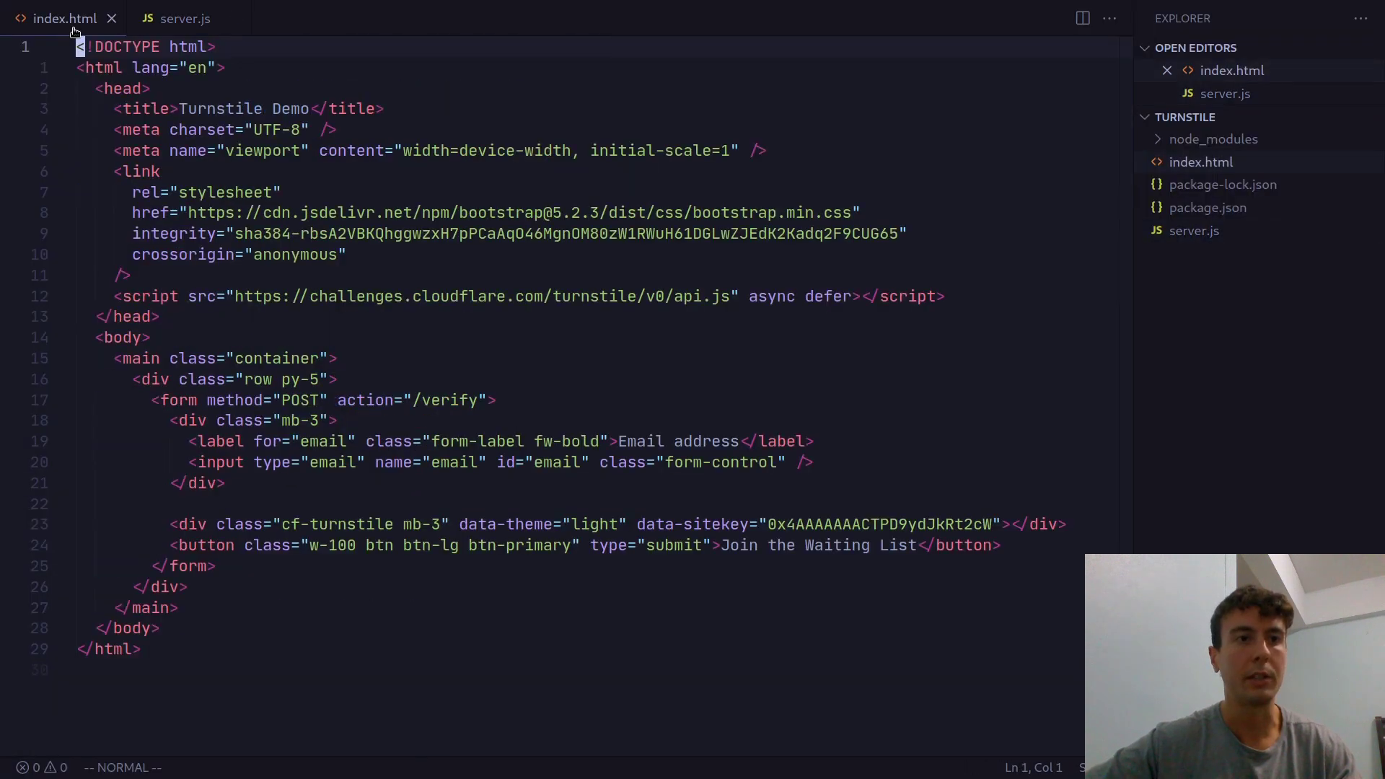
left_click(804, 533)
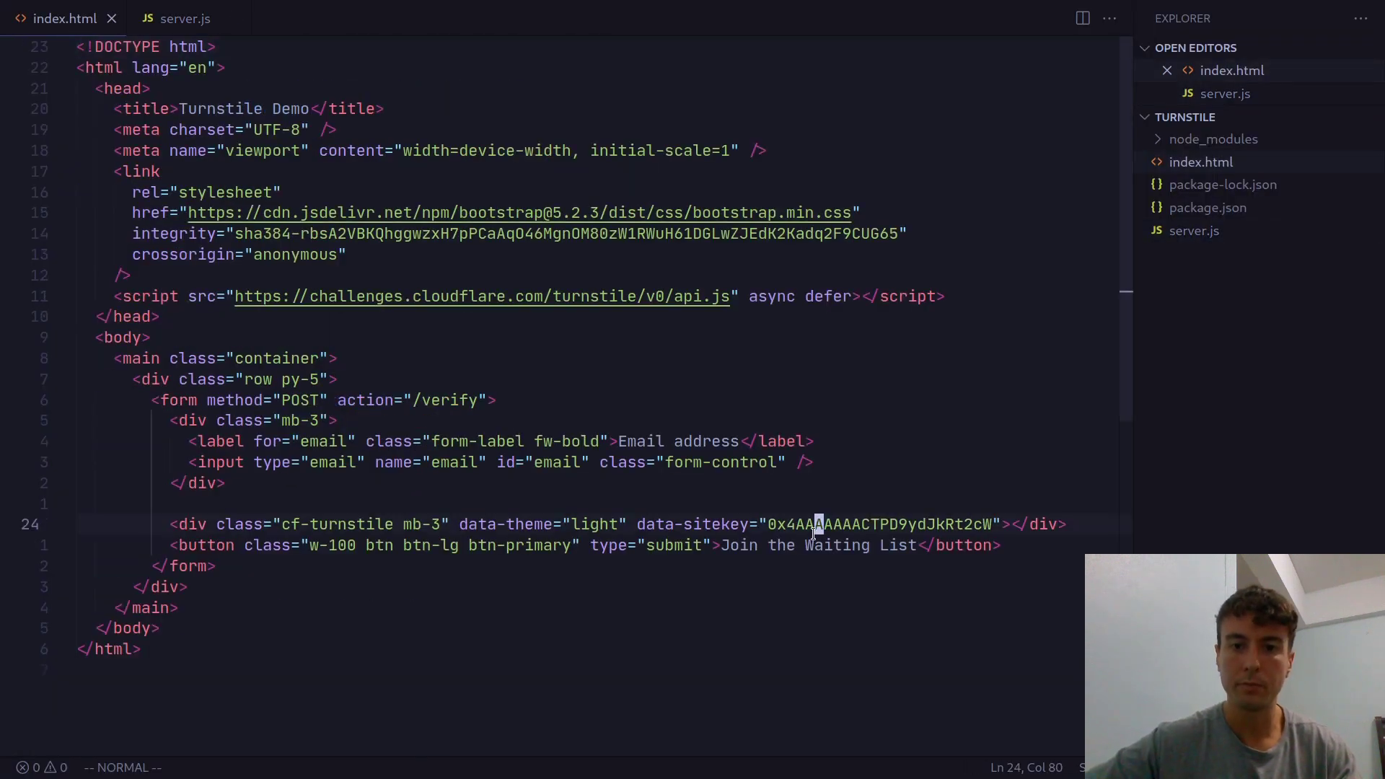
key("d")
key("i")
key("quotedbl")
key("shift+p")
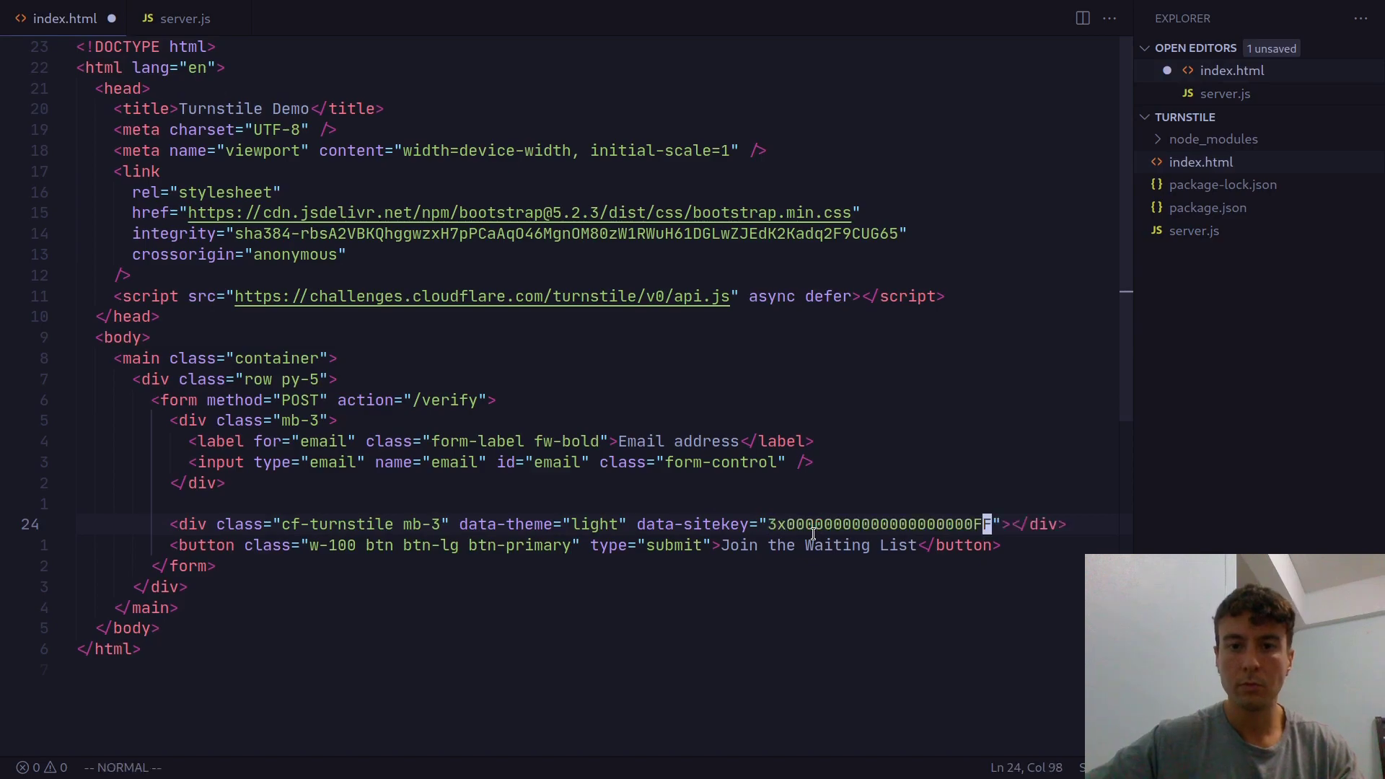
key("alt+Tab")
key("ctrl+1")
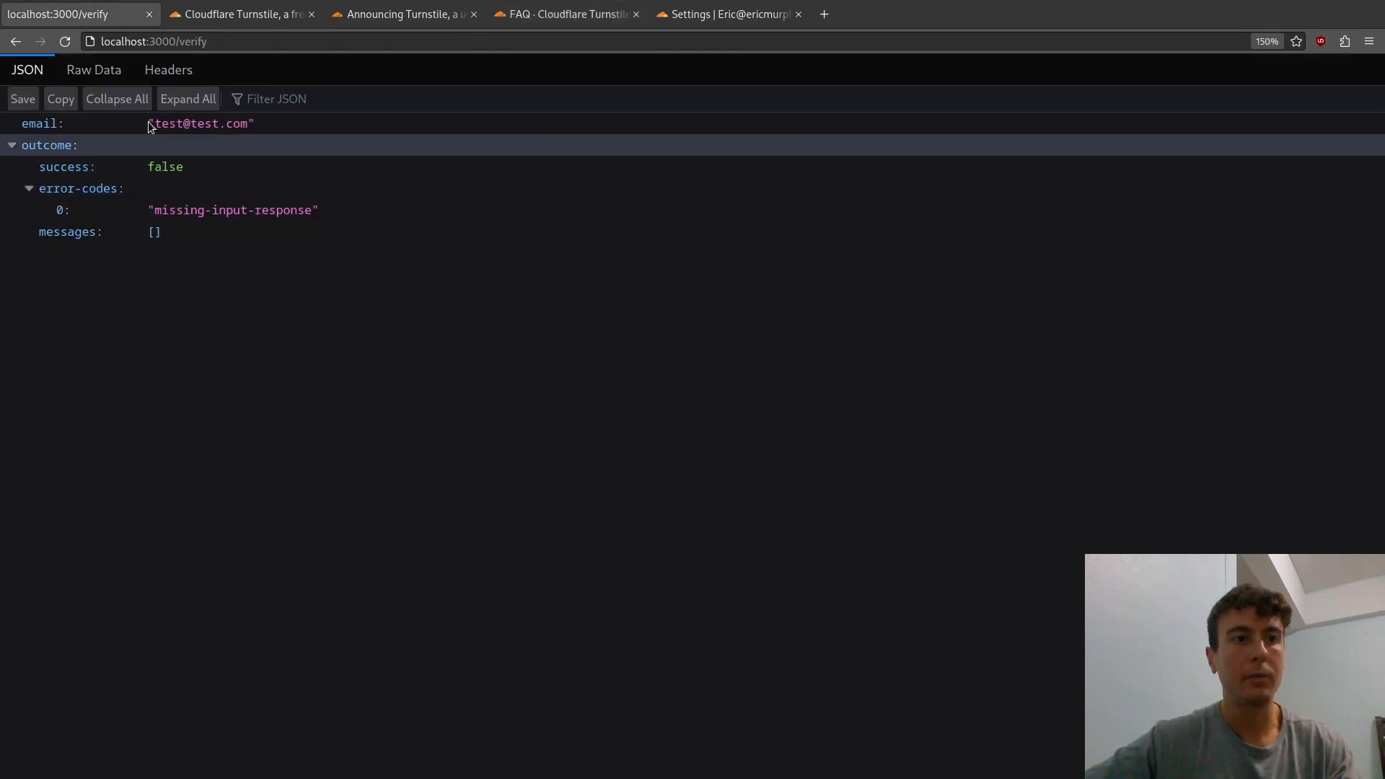
Reload the form, pass the test challenge, submit the e-mail and confirm success true.
key("alt+Left")
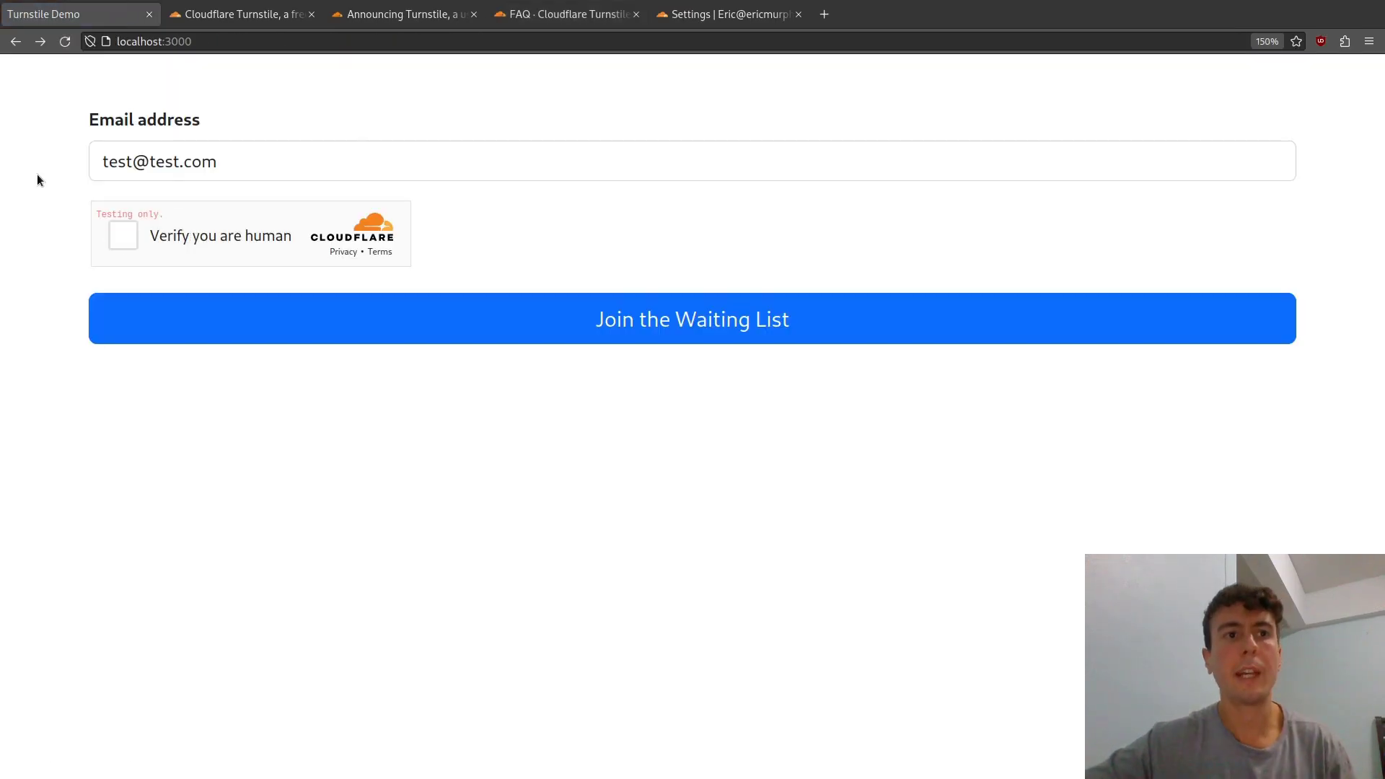
left_click(124, 239)
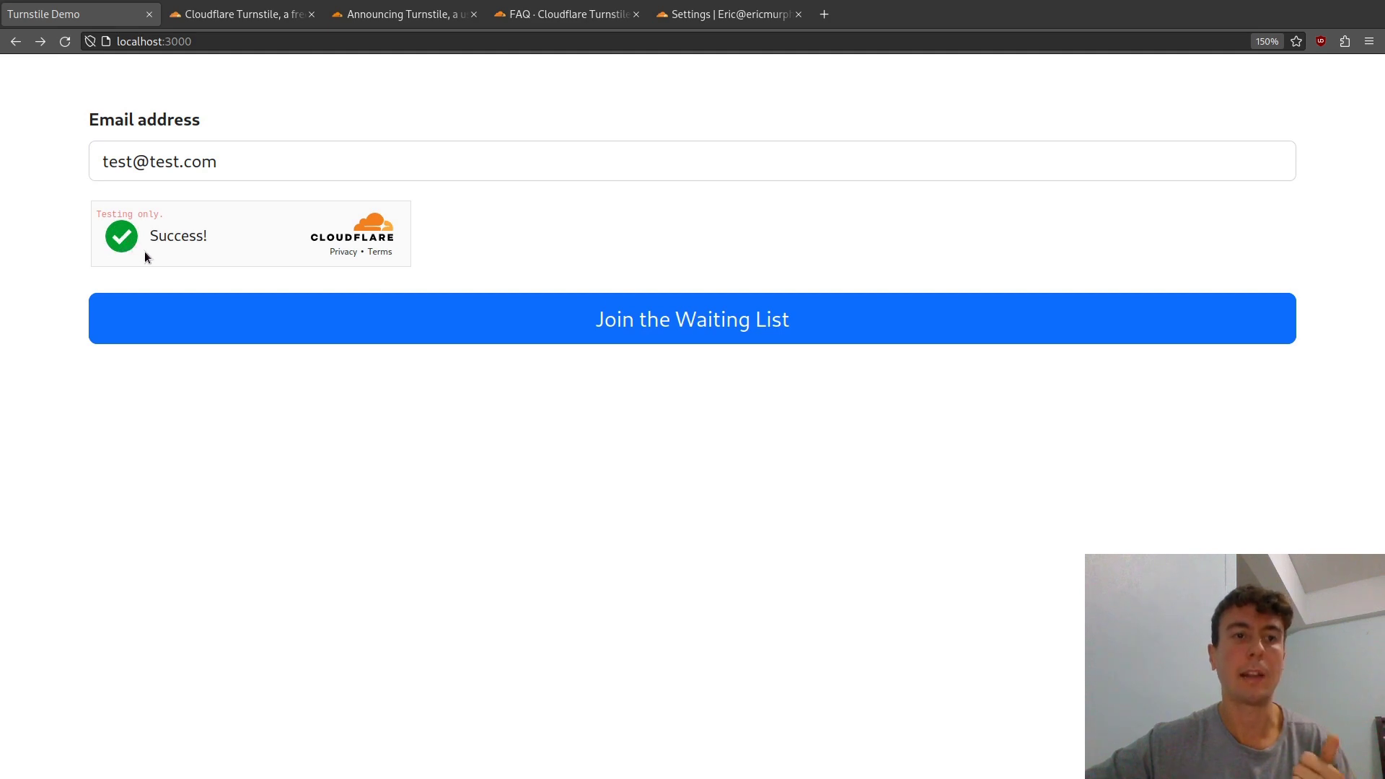
left_click(184, 319)
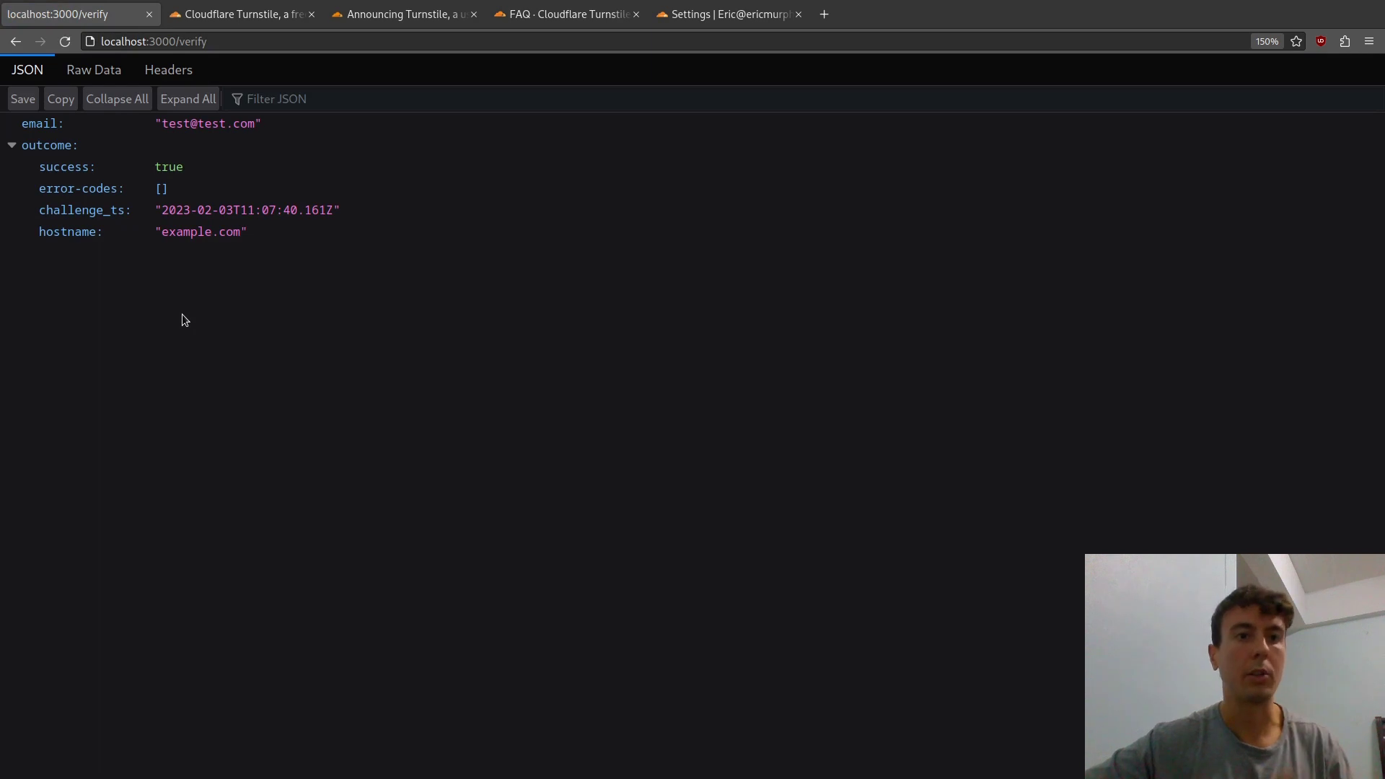
left_click(15, 41)
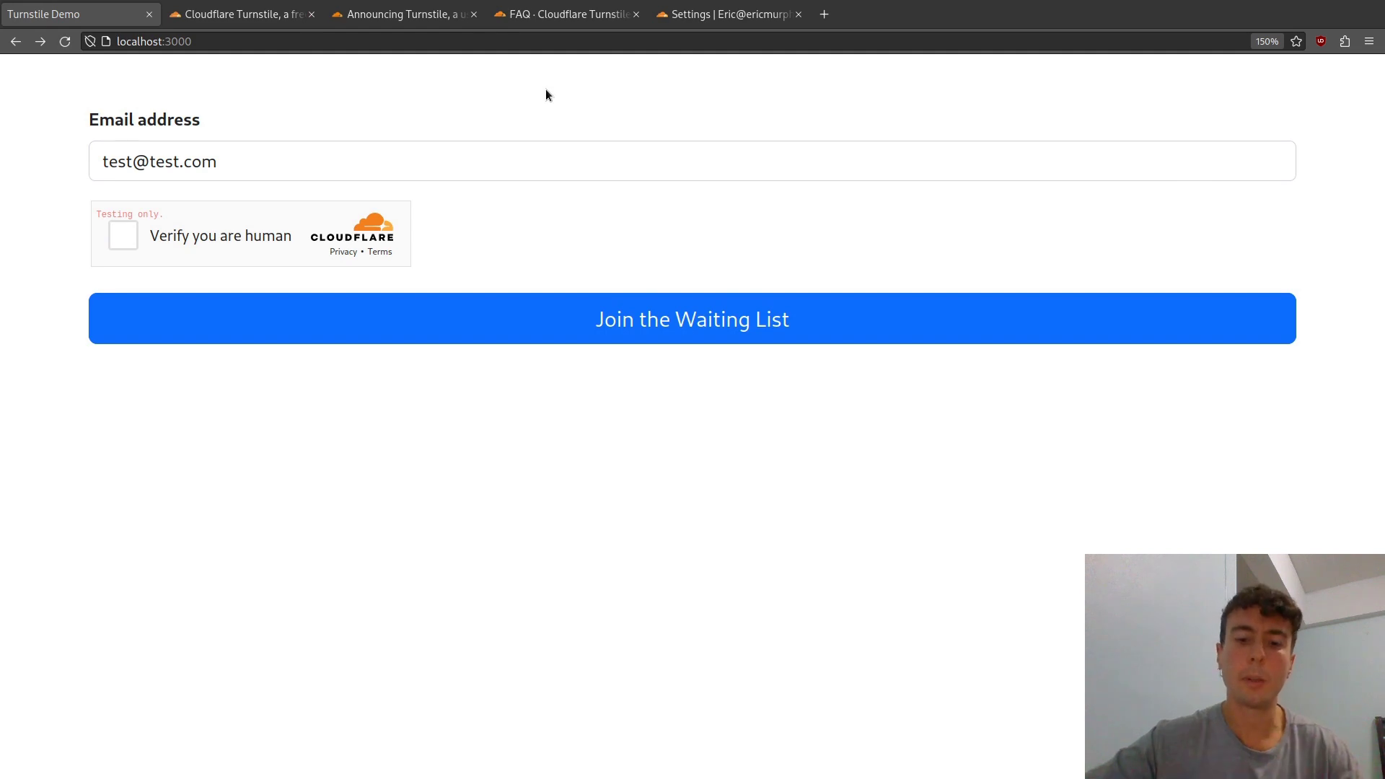
Record the demo page's network requests, including challenges.cloudflare.com, with DevTools Network on reload.
key("F12")
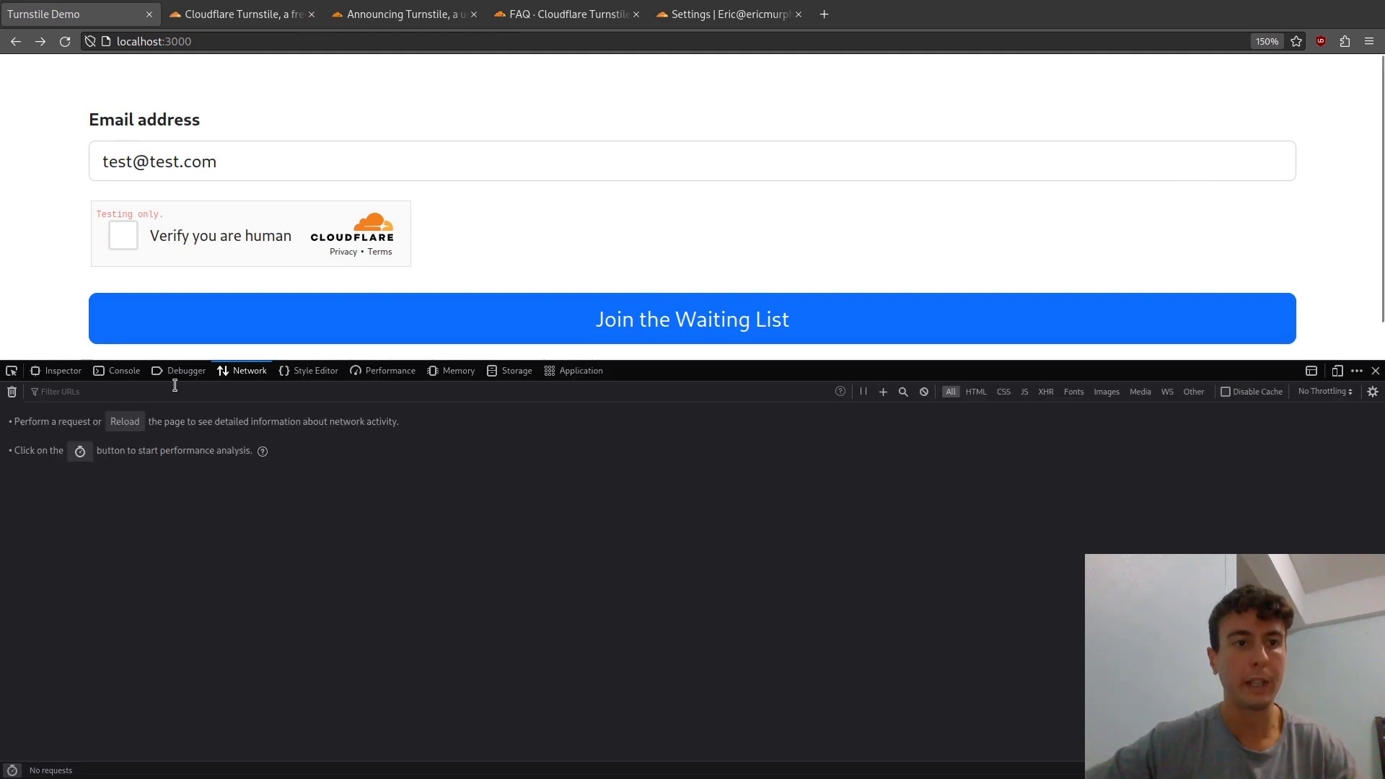
left_click(64, 41)
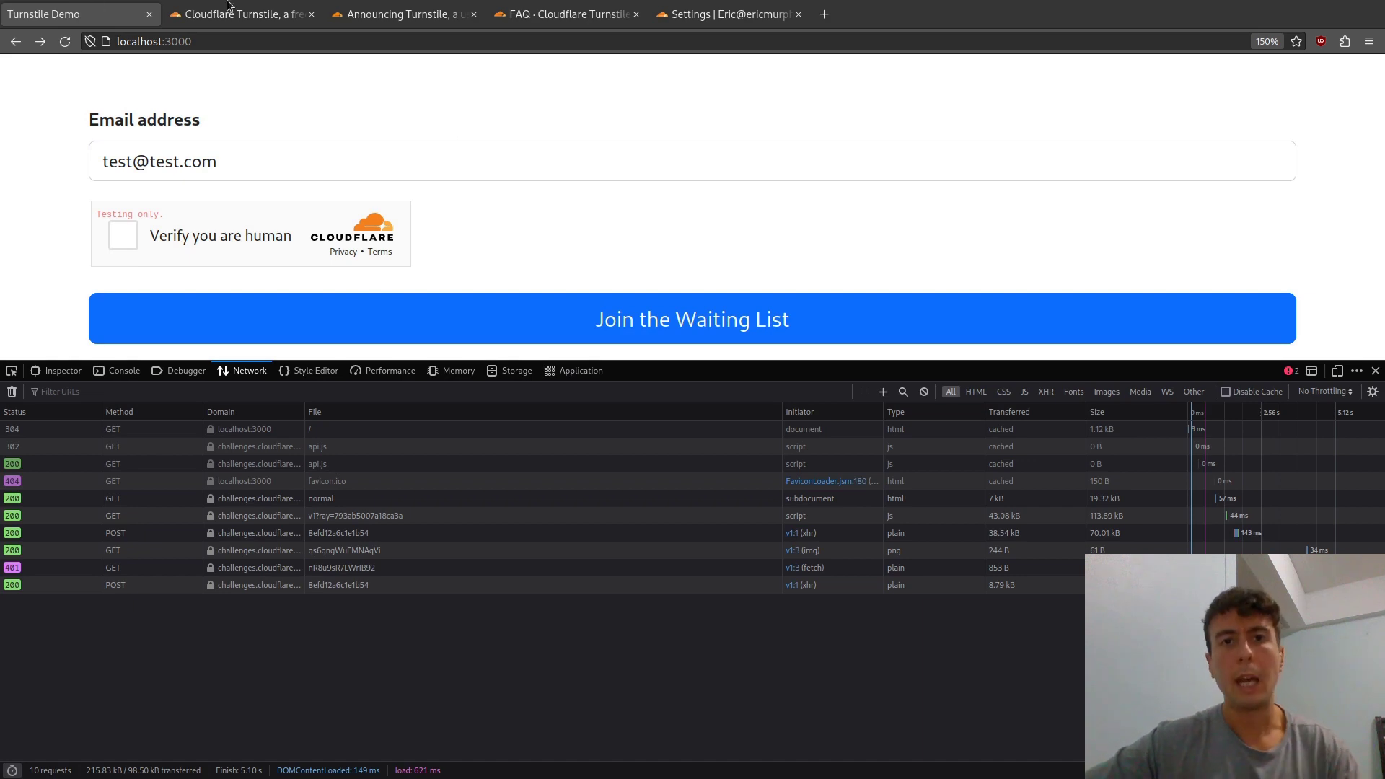
left_click(728, 14)
Show the site's Turnstile analytics for Previous 7 days: 98 challenges, 46 non-interactive solves, 51 unsolved.
scroll(375, 206, "up", 6)
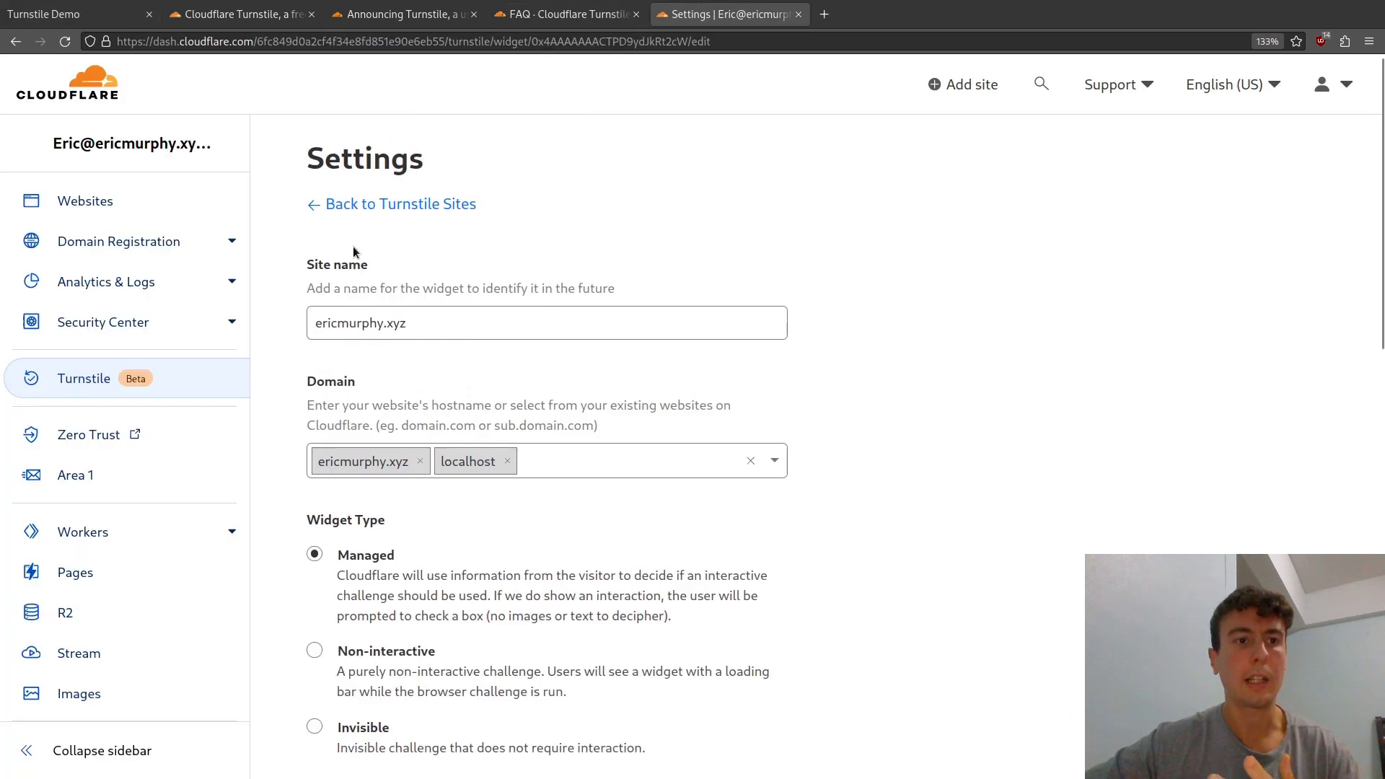
left_click(112, 385)
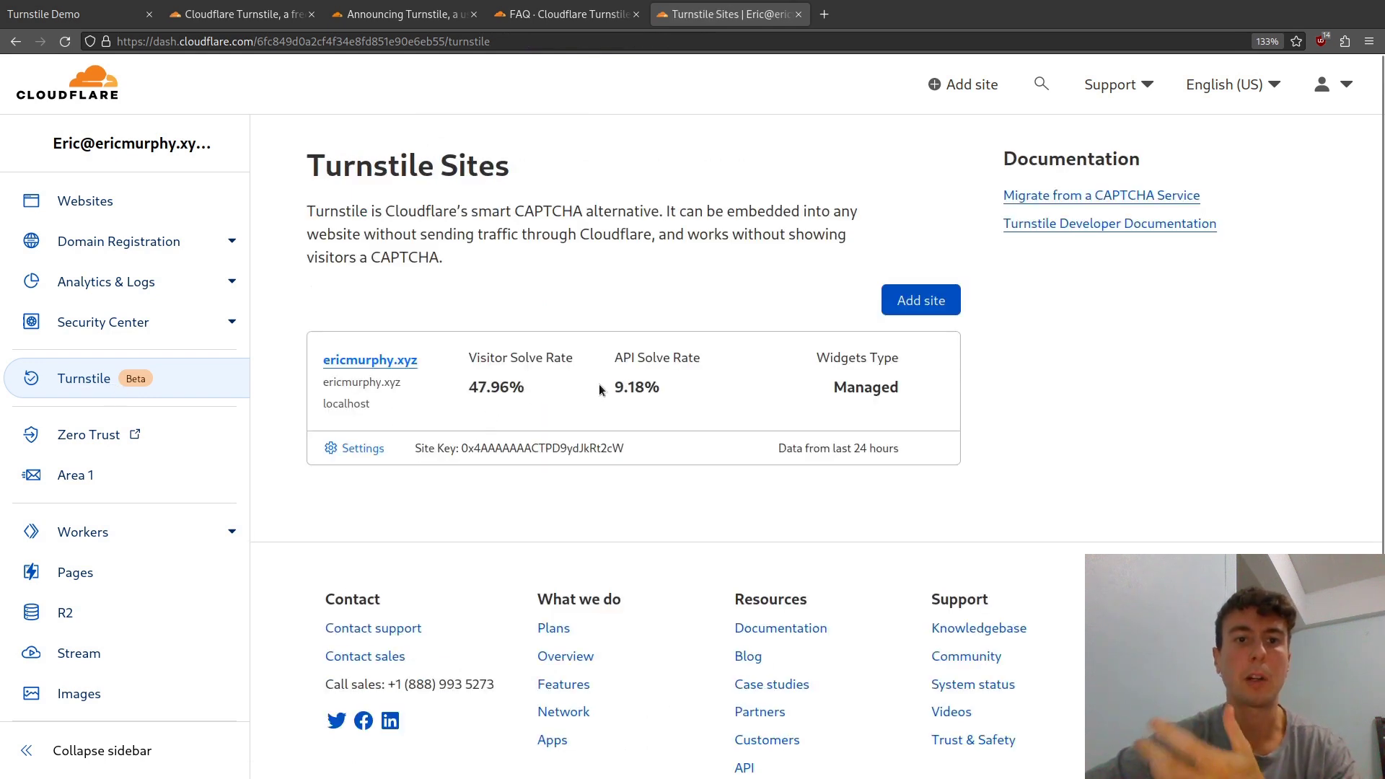
left_click(386, 365)
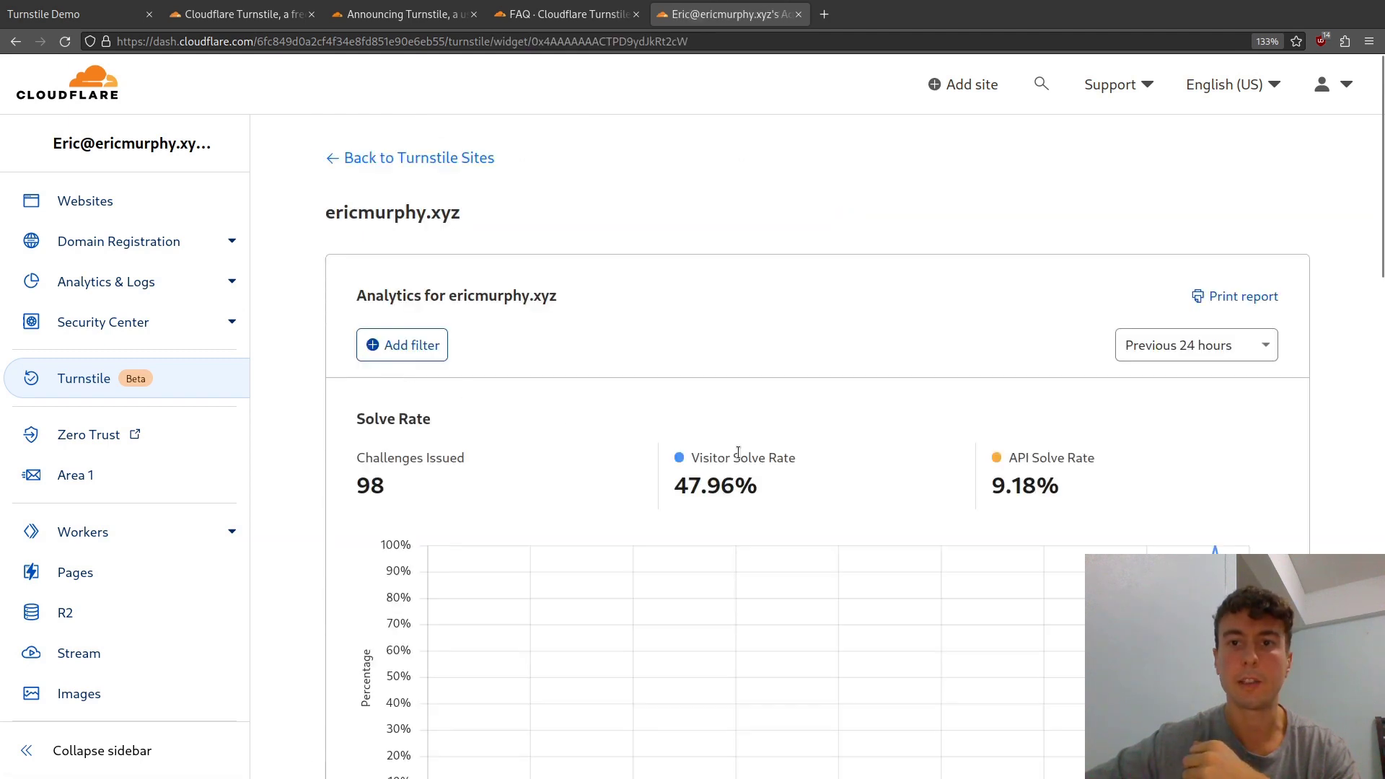
scroll(940, 409, "down", 3)
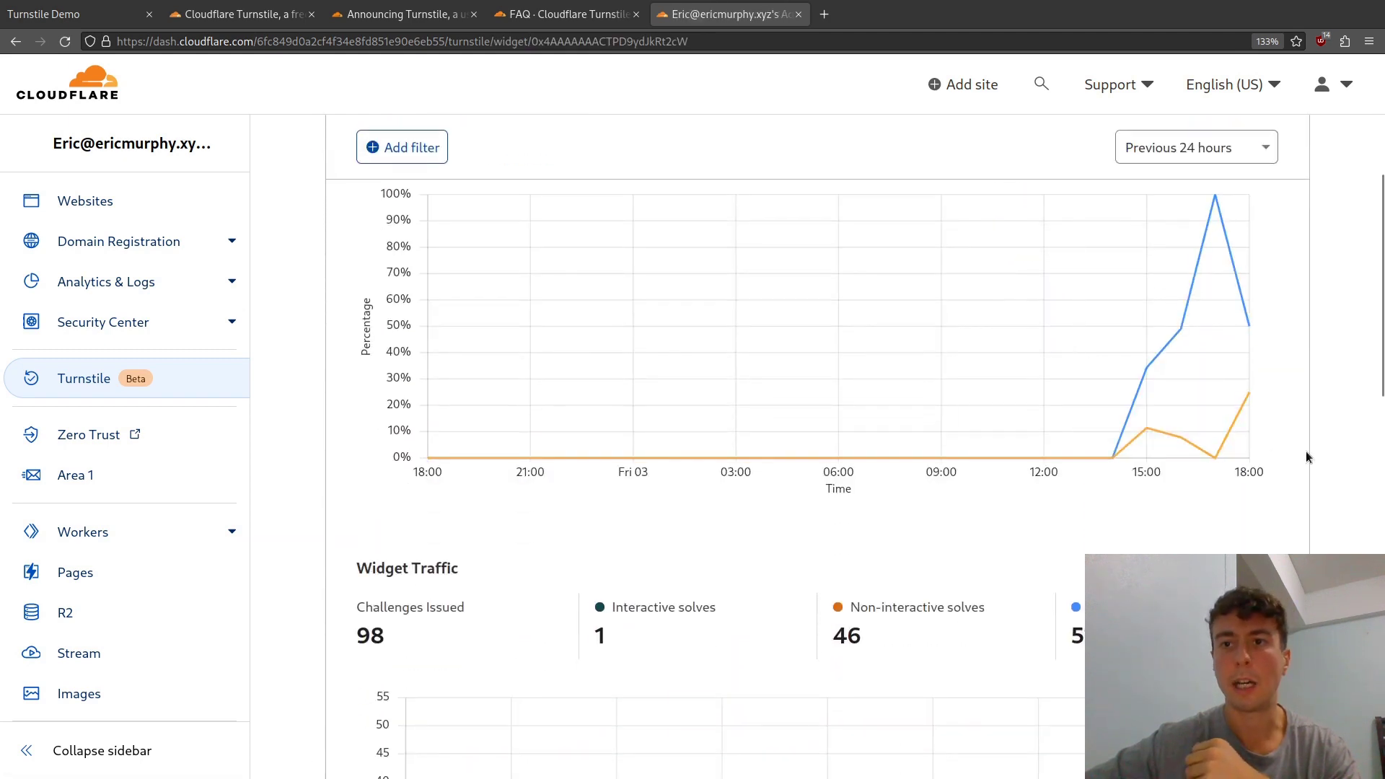
scroll(1322, 447, "up", 3)
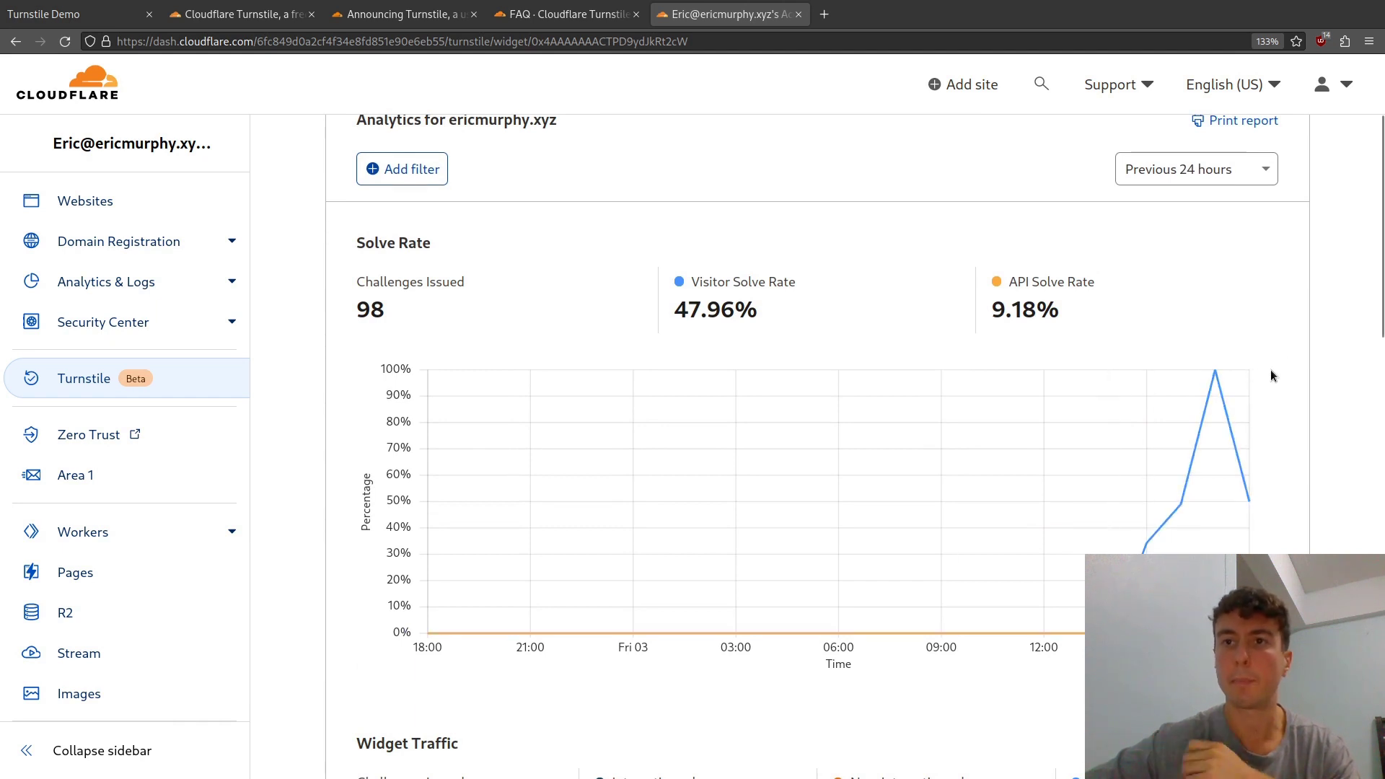
left_click(1218, 174)
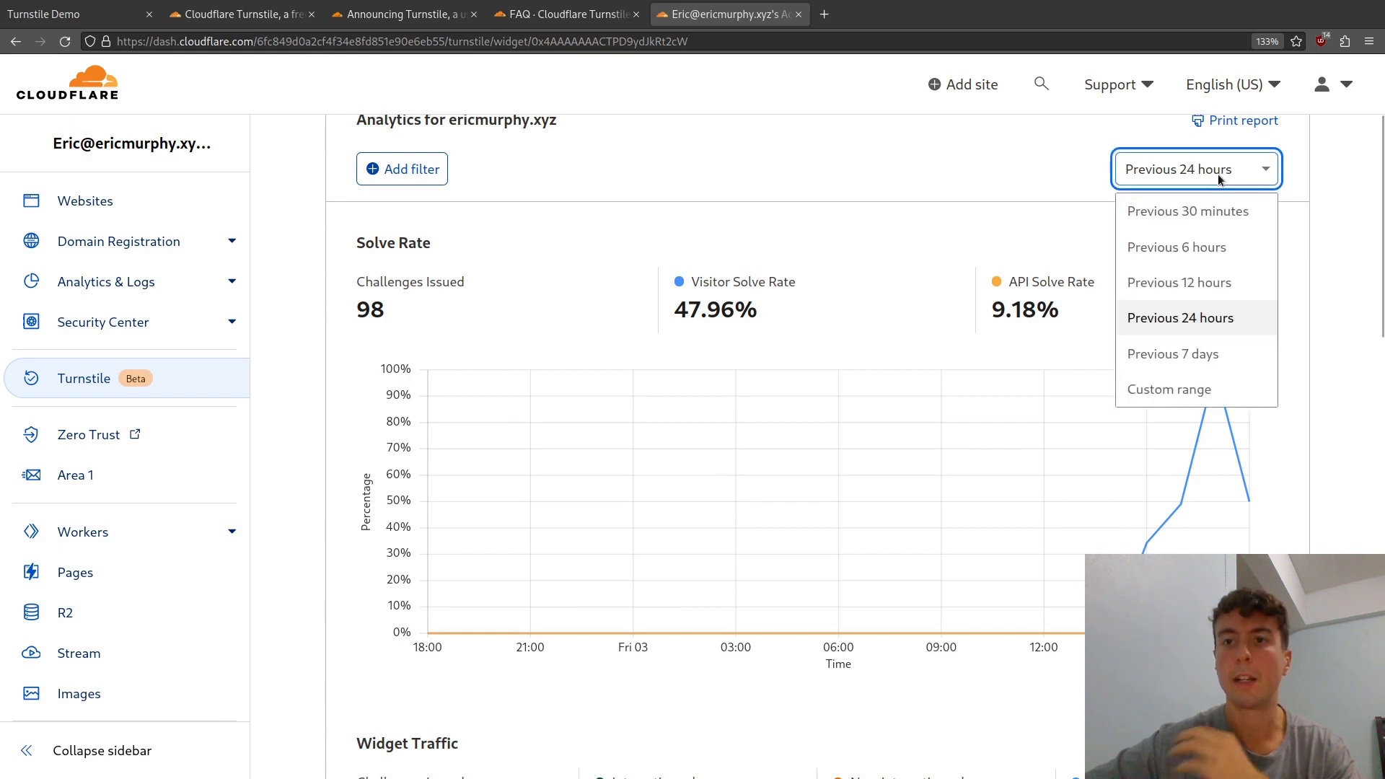
left_click(1192, 355)
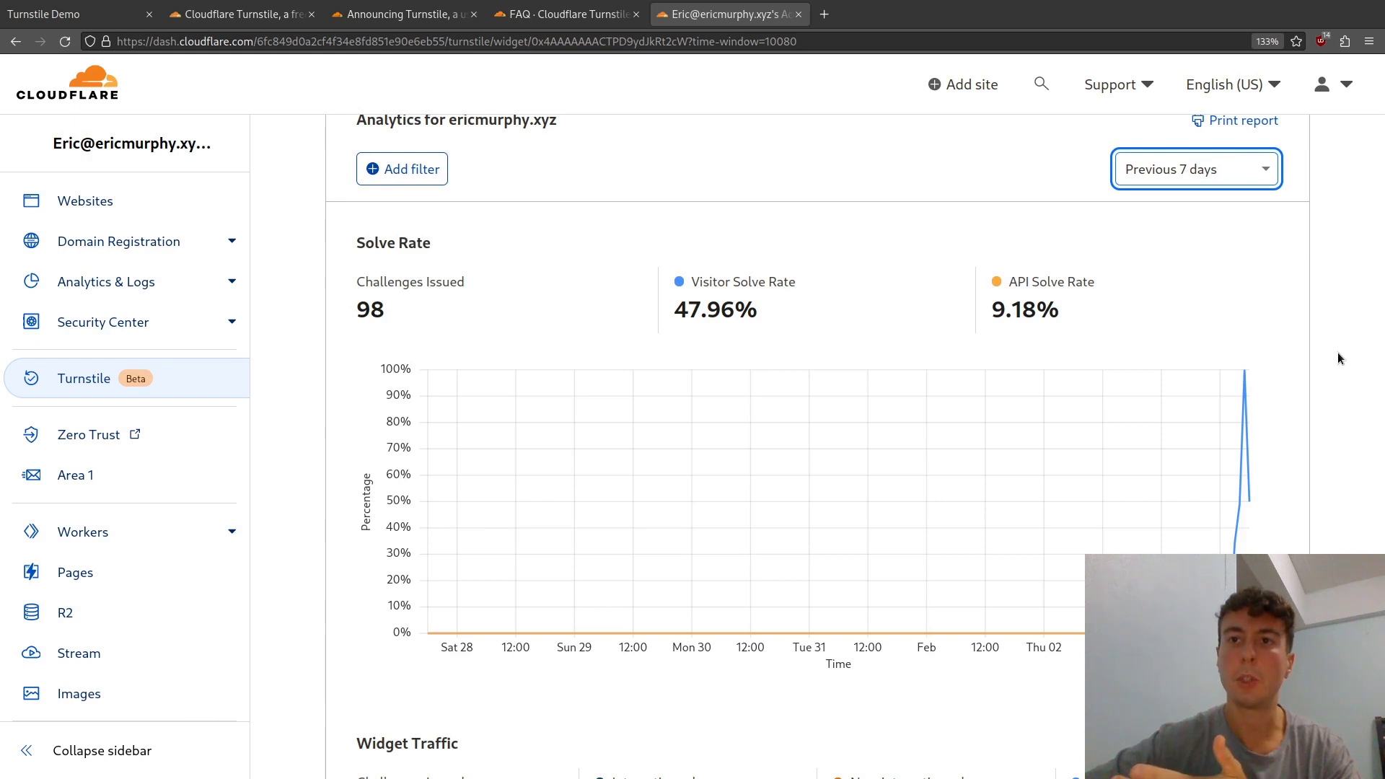
scroll(1337, 352, "down", 5)
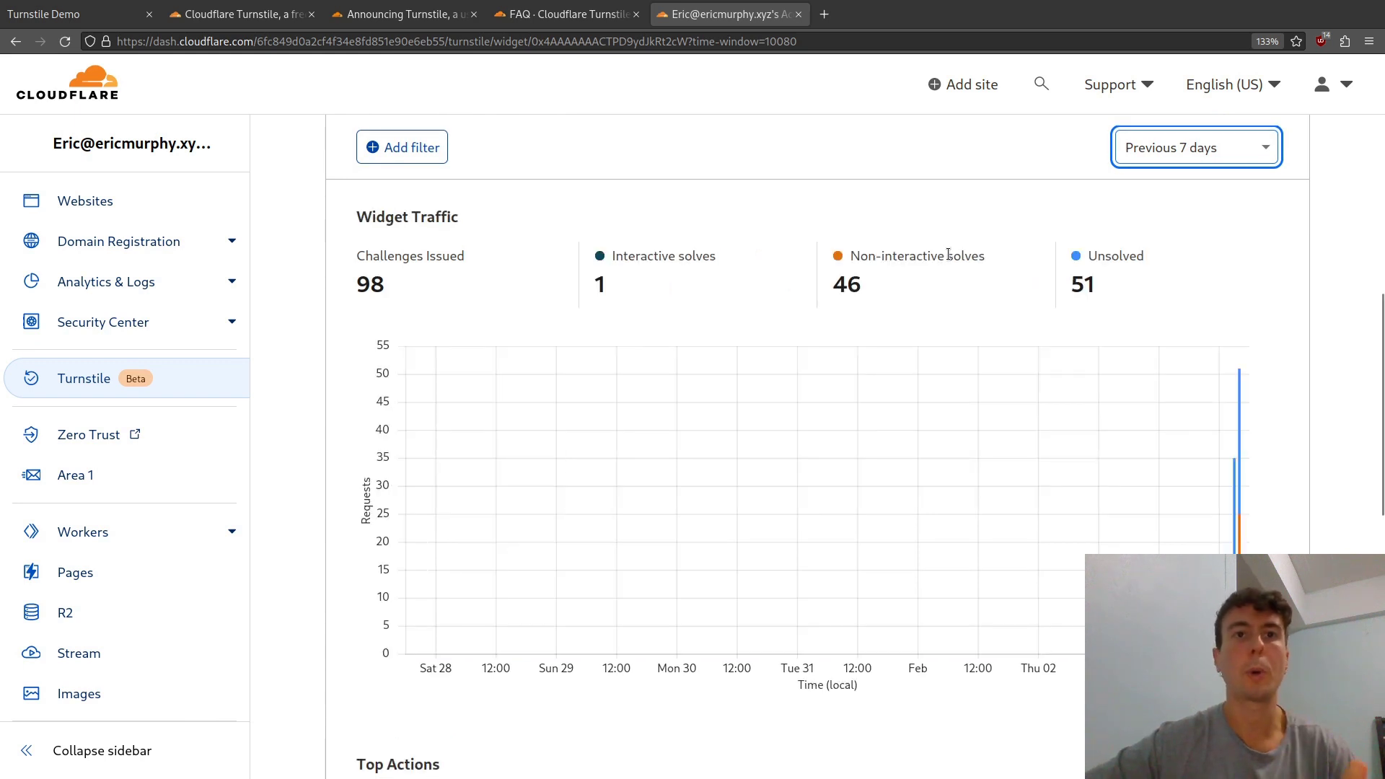
Open the Turnstile docs Overview page, then check server.js's testing SECRET_KEY in the editor.
left_click(205, 10)
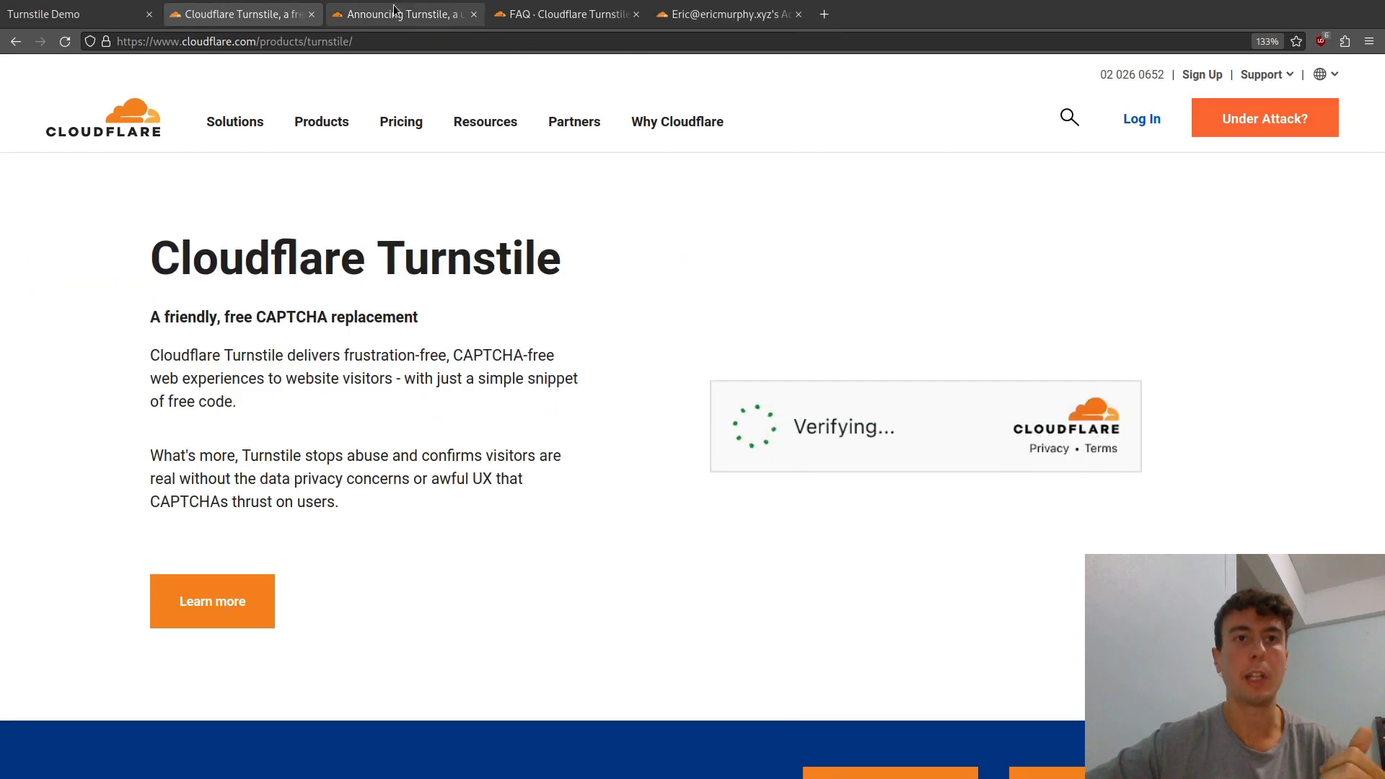
left_click(610, 8)
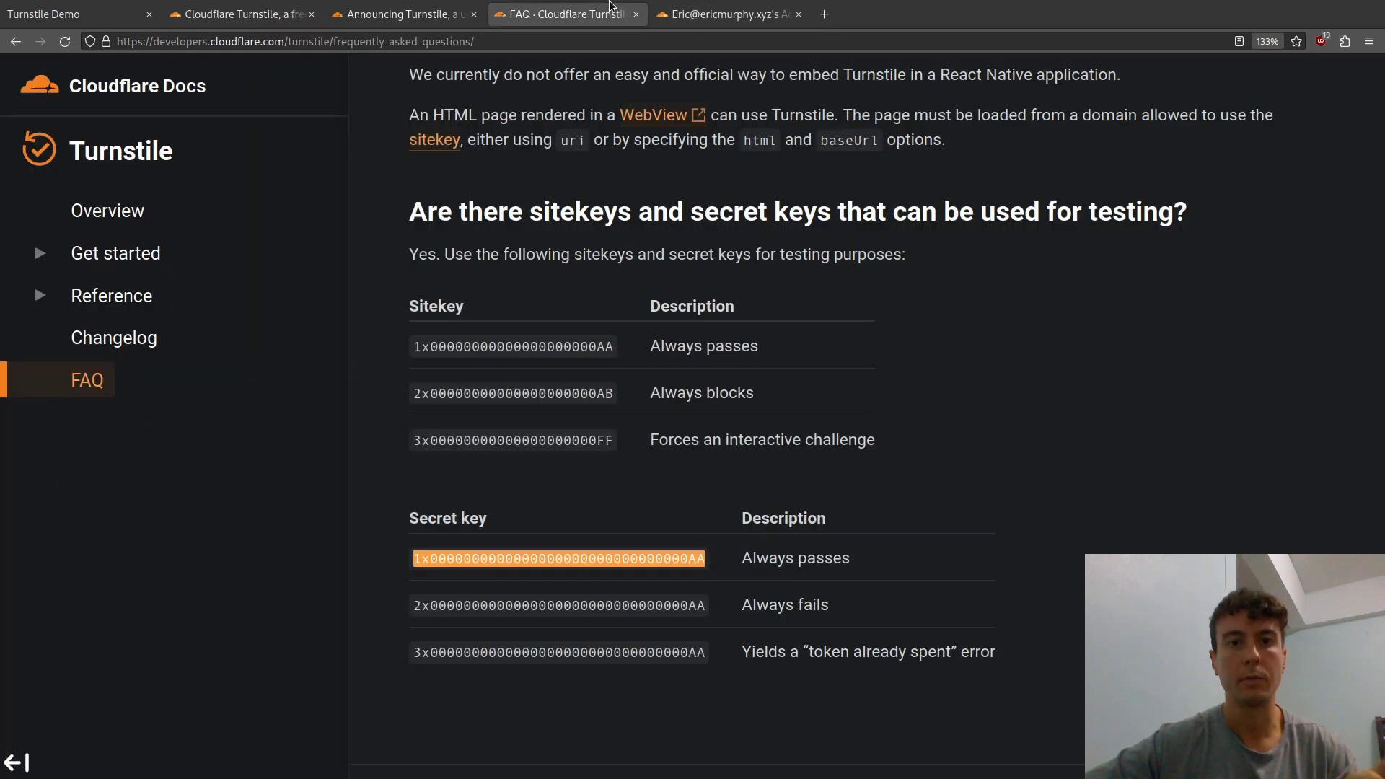
left_click(115, 211)
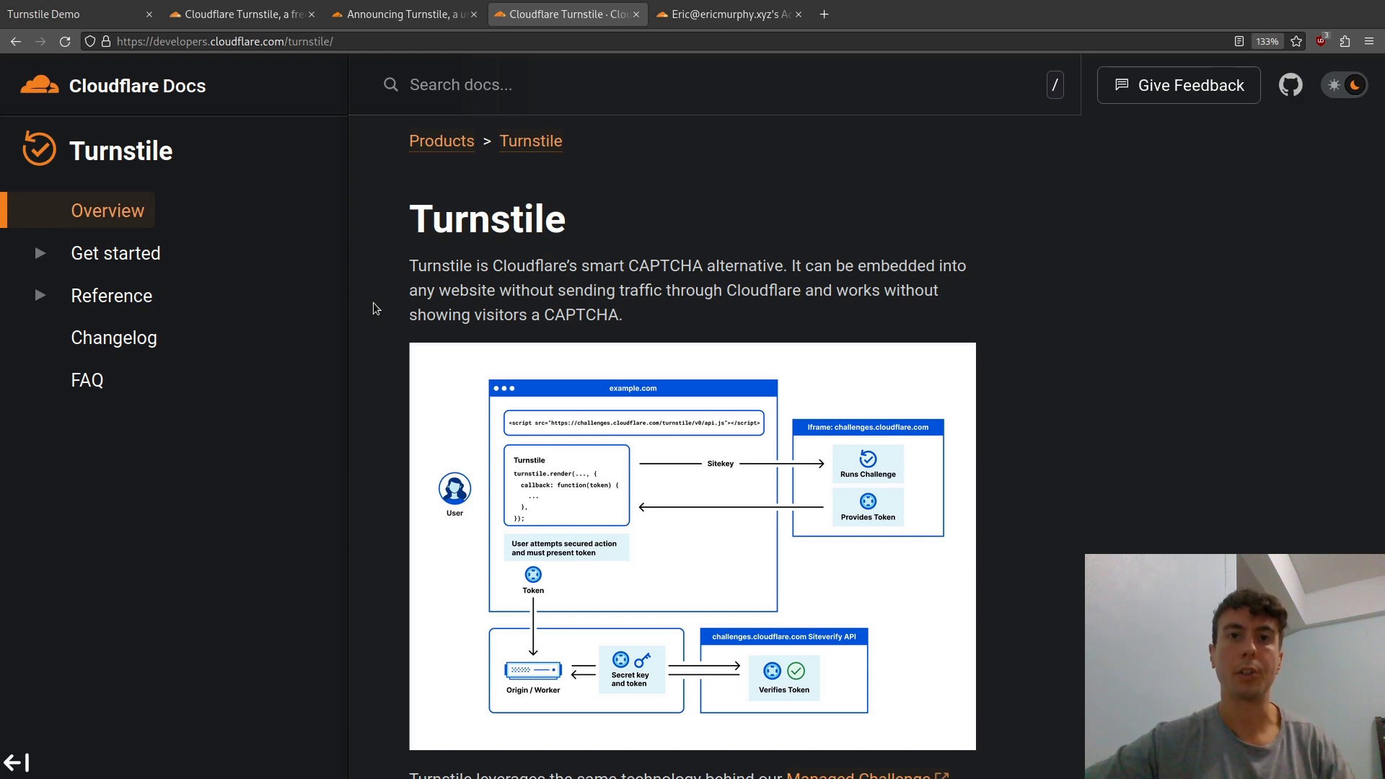
key("alt+Tab")
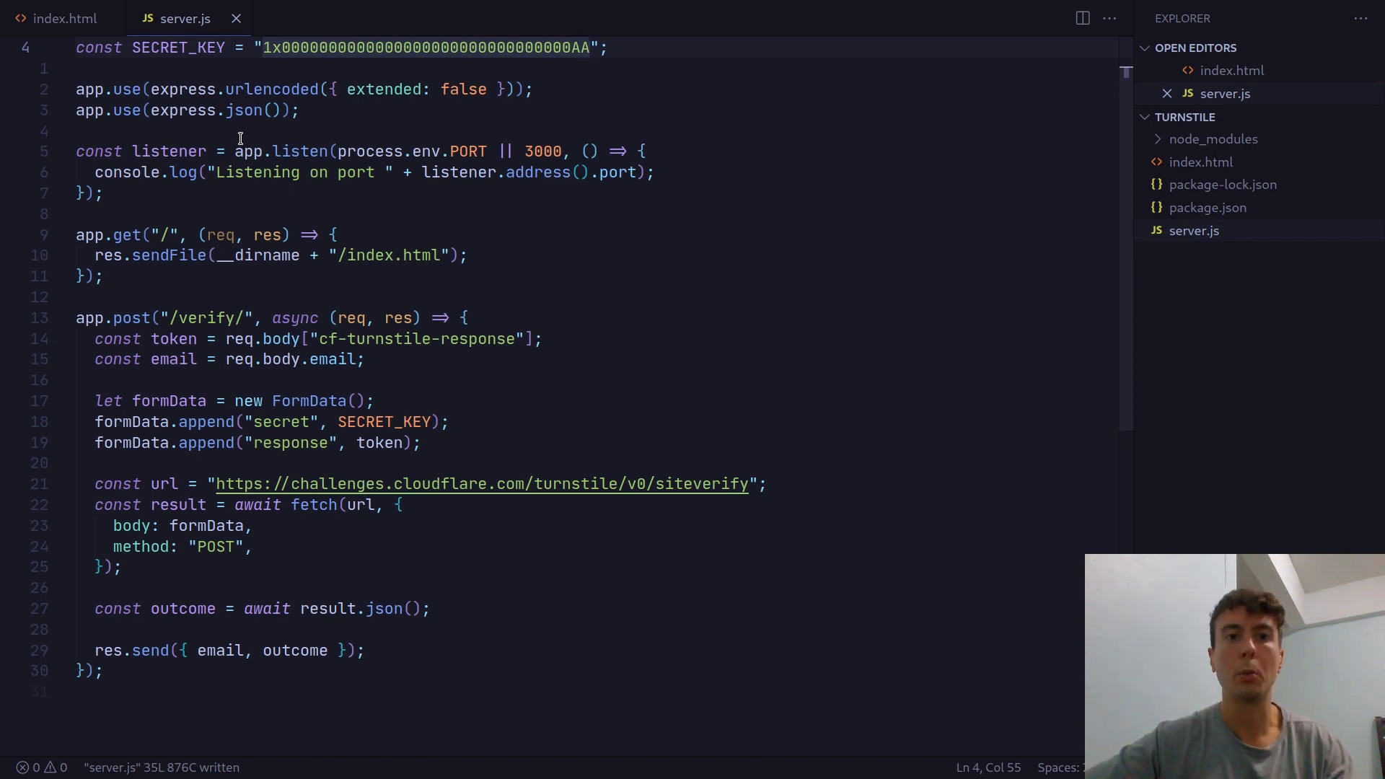
key("alt+Tab")
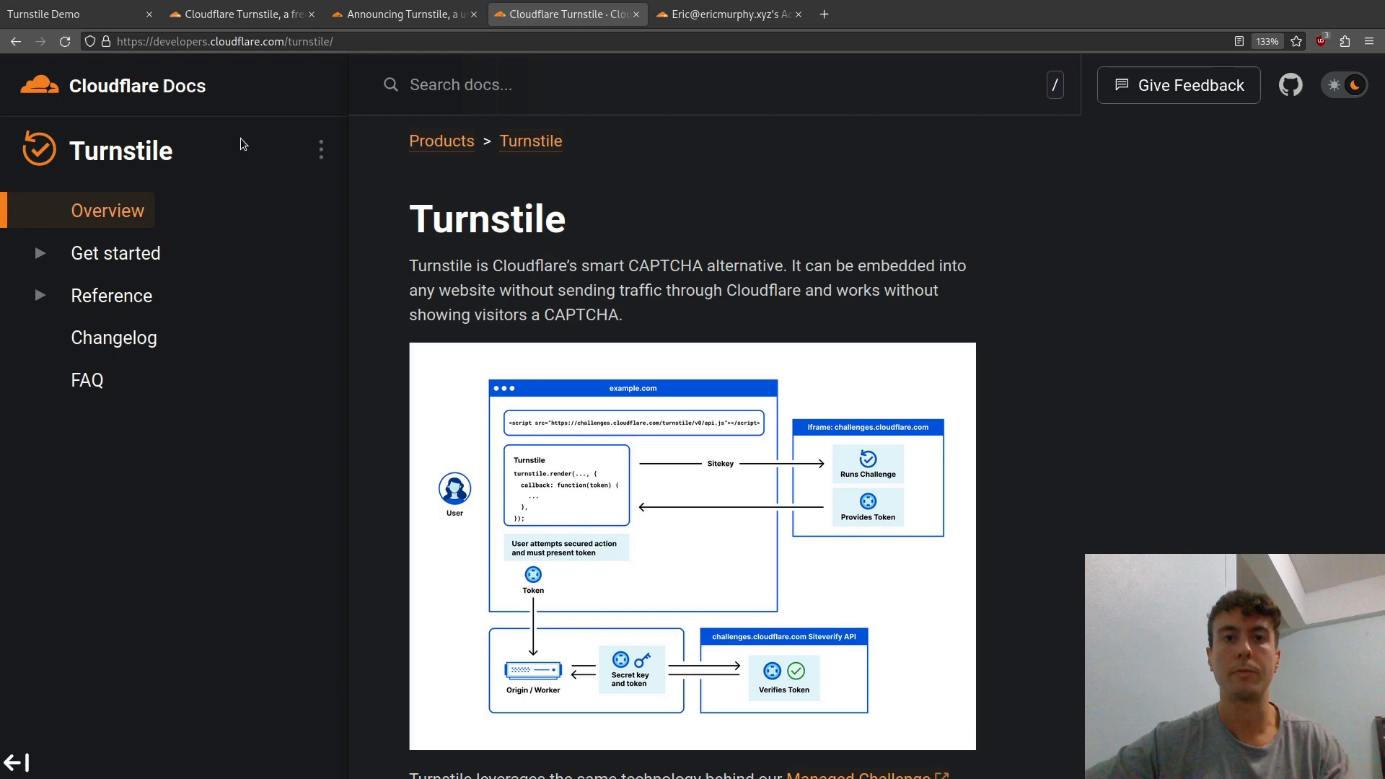